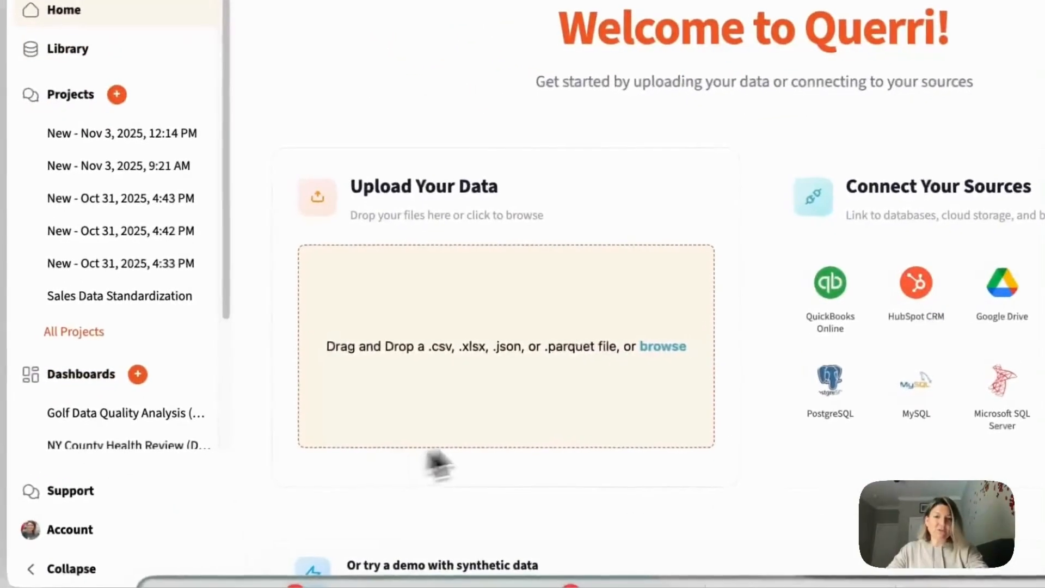
# - Upload the file querri_logistics_demand_dataset_messy_1500.csv from the computer
pyautogui.click(663, 346)
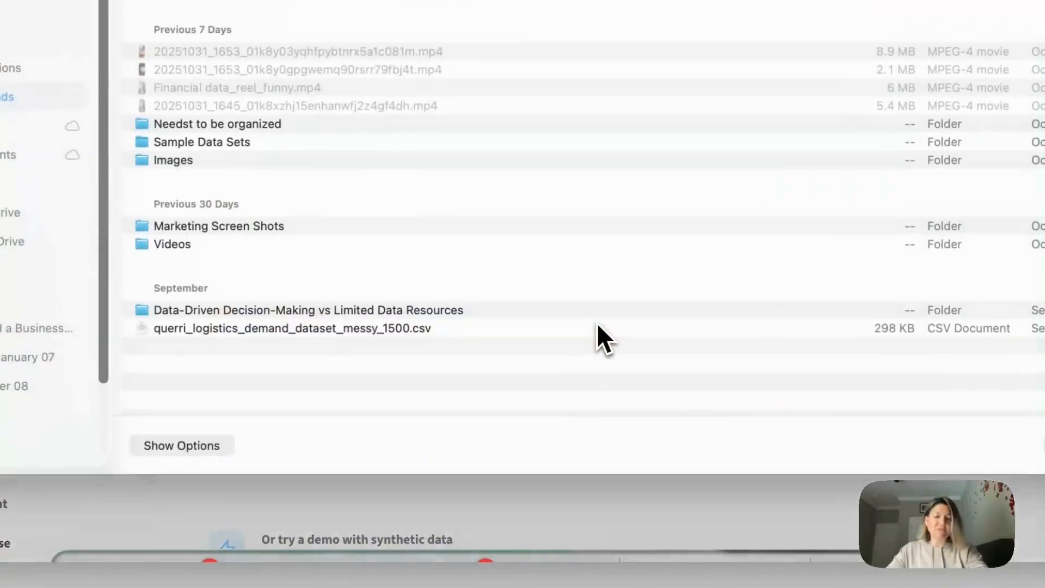
pyautogui.doubleClick(399, 334)
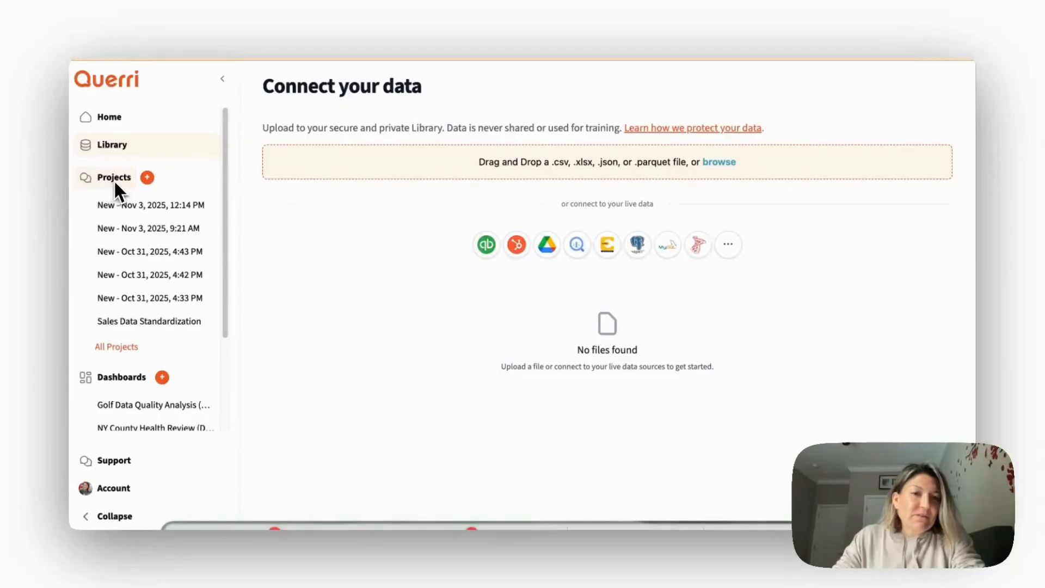
# - Create a new project and add the uploaded querri_logistics_demand dataset to it
pyautogui.click(147, 177)
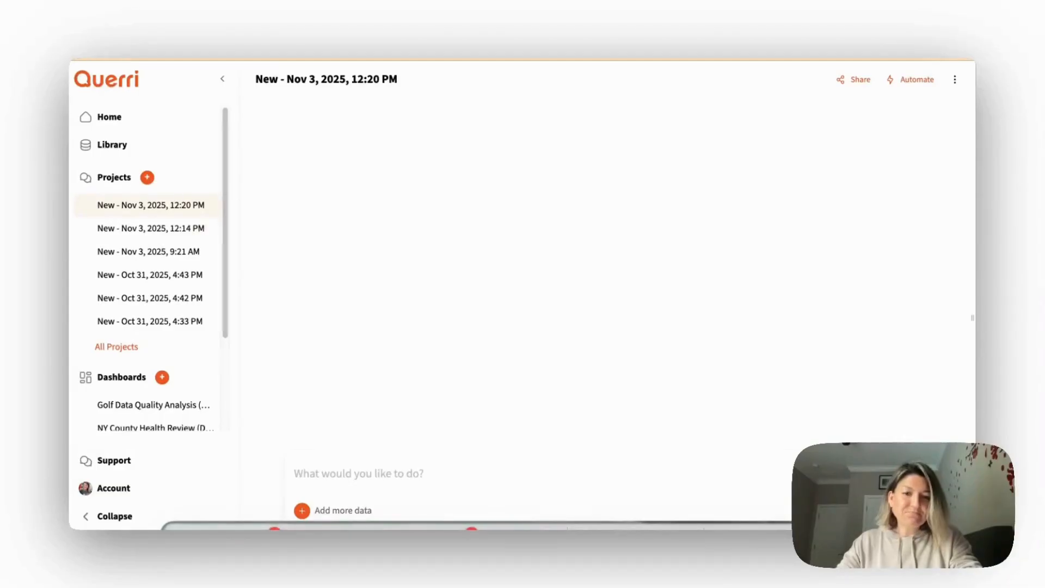
pyautogui.click(302, 510)
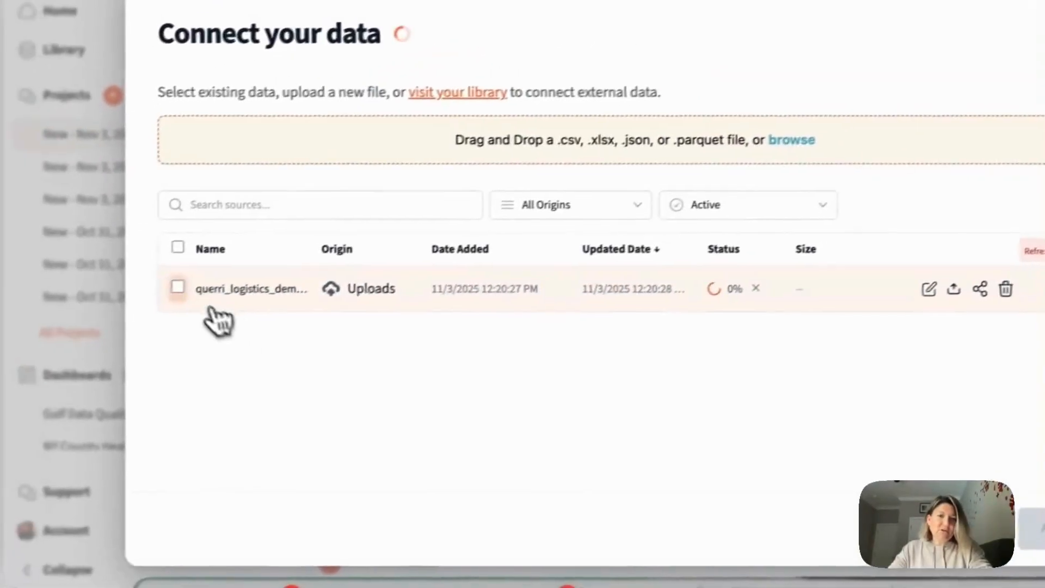
pyautogui.click(165, 238)
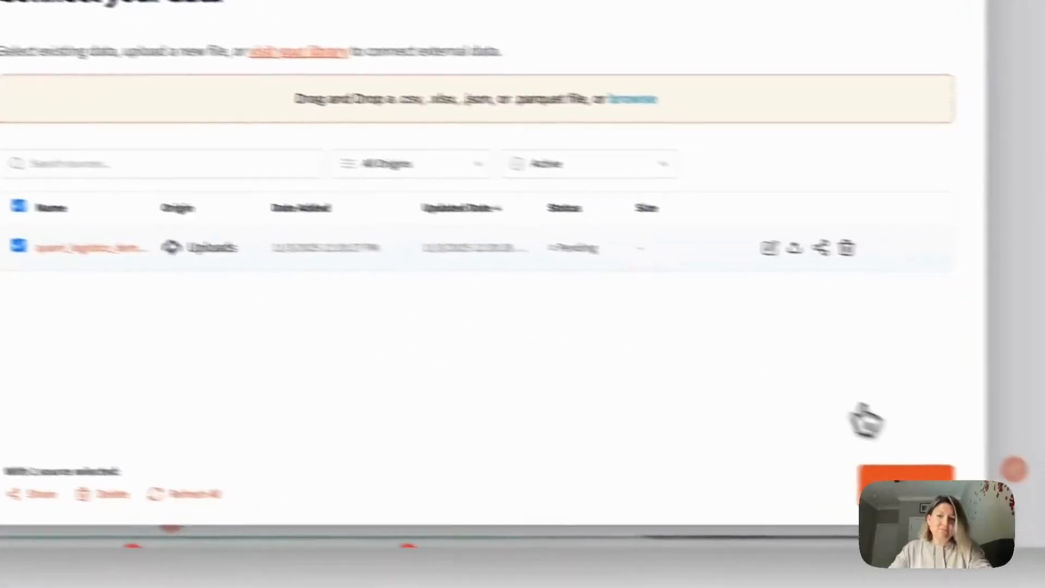
pyautogui.click(892, 474)
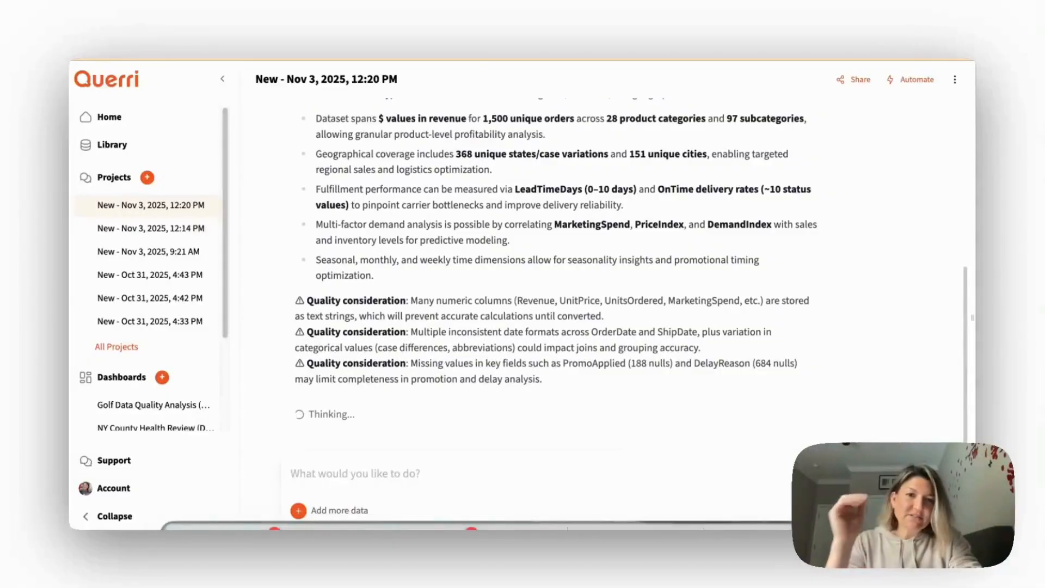
# - Review the generated analysis of the dataset, including order transactions, state variations and the three quality considerations
pyautogui.scroll(3, 527, 361)
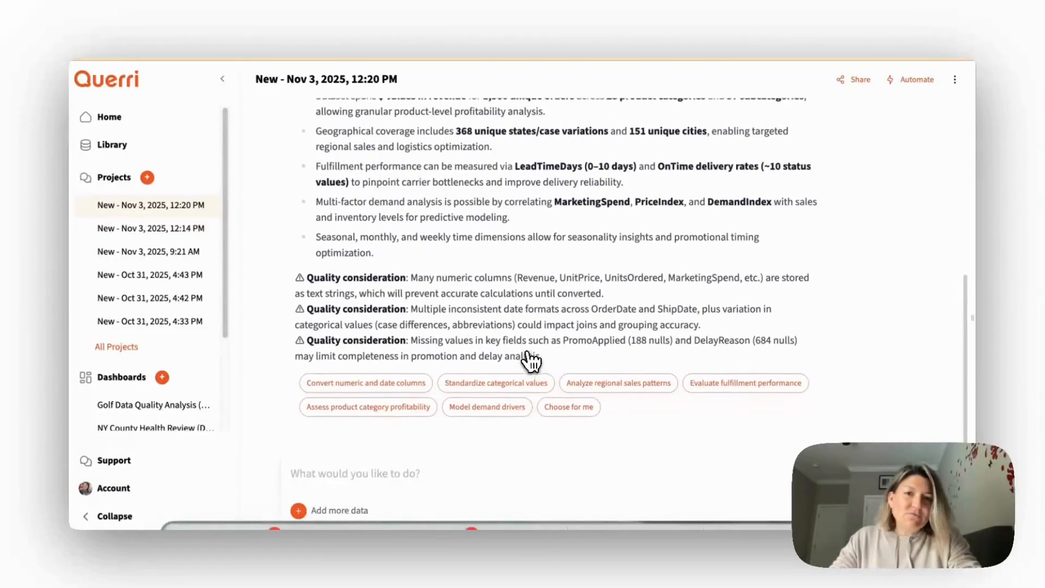
pyautogui.moveTo(343, 177); pyautogui.dragTo(500, 170)
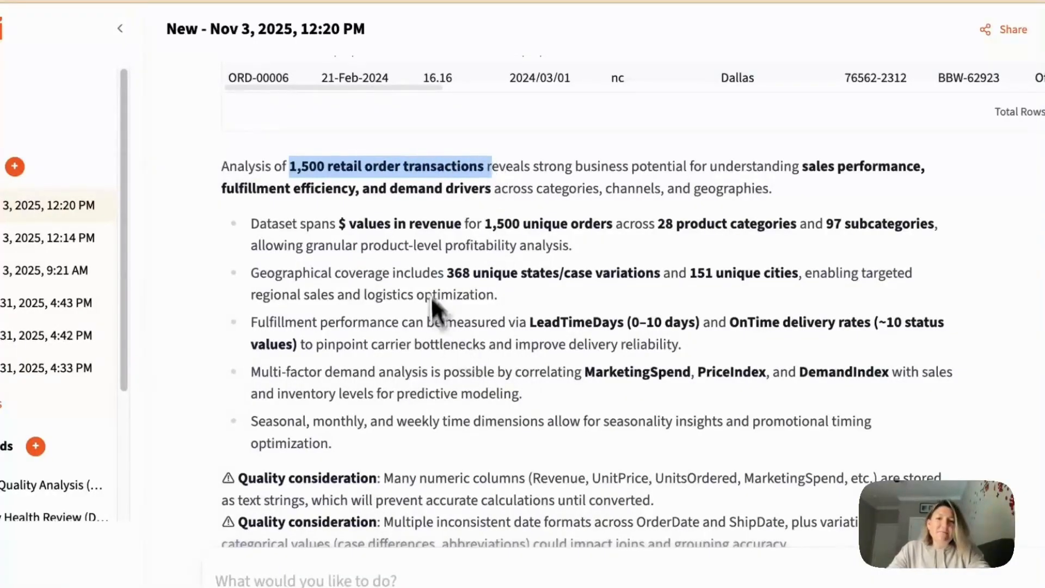
pyautogui.moveTo(447, 273); pyautogui.dragTo(645, 272)
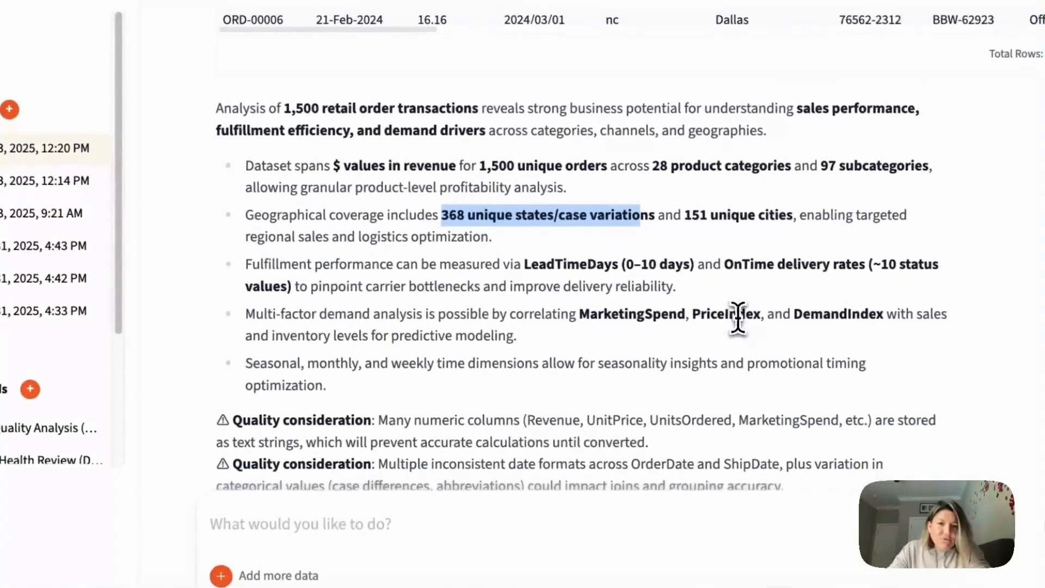
pyautogui.scroll(-2, 743, 375)
pyautogui.scroll(-1, 738, 313)
pyautogui.moveTo(215, 314); pyautogui.dragTo(372, 316)
pyautogui.moveTo(216, 355); pyautogui.dragTo(459, 336)
pyautogui.moveTo(291, 374); pyautogui.dragTo(440, 373)
pyautogui.click(591, 358)
pyautogui.scroll(-1, 593, 358)
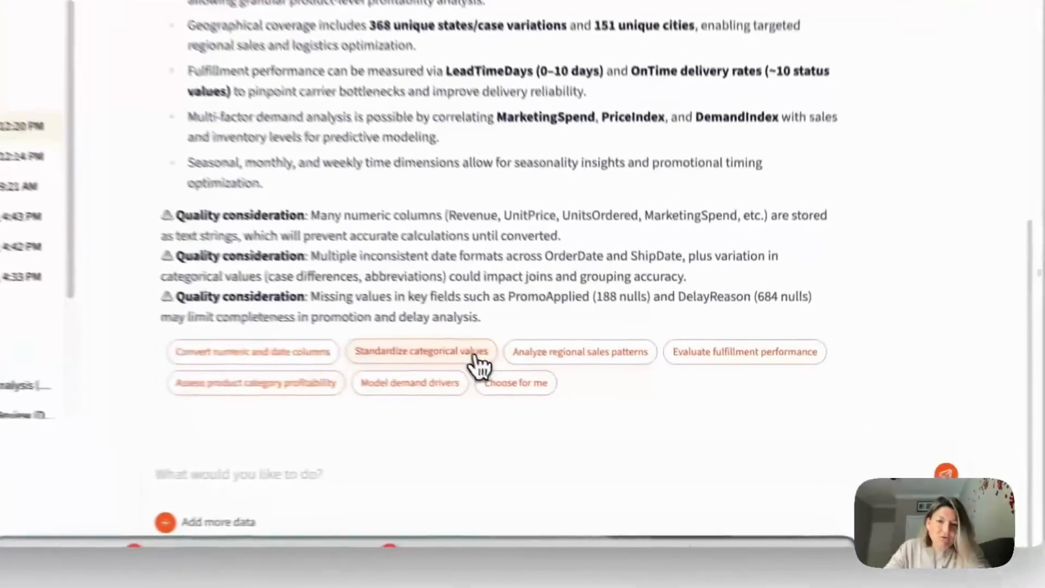
# - Run the suggested action "Standardize categorical values" and clear the drafted follow-up prompt
pyautogui.click(539, 381)
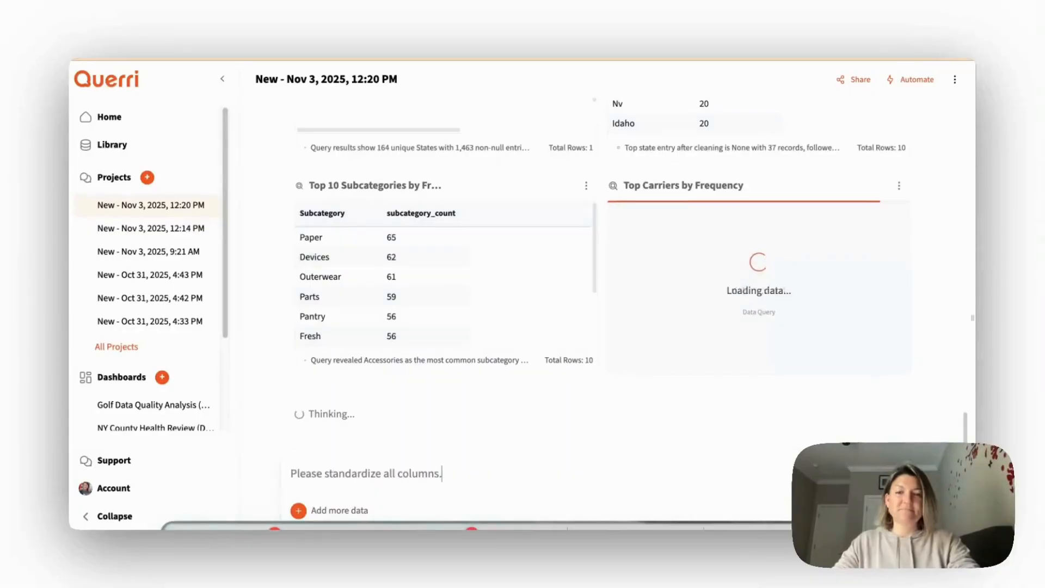
pyautogui.hotkey('ctrl', 'a')
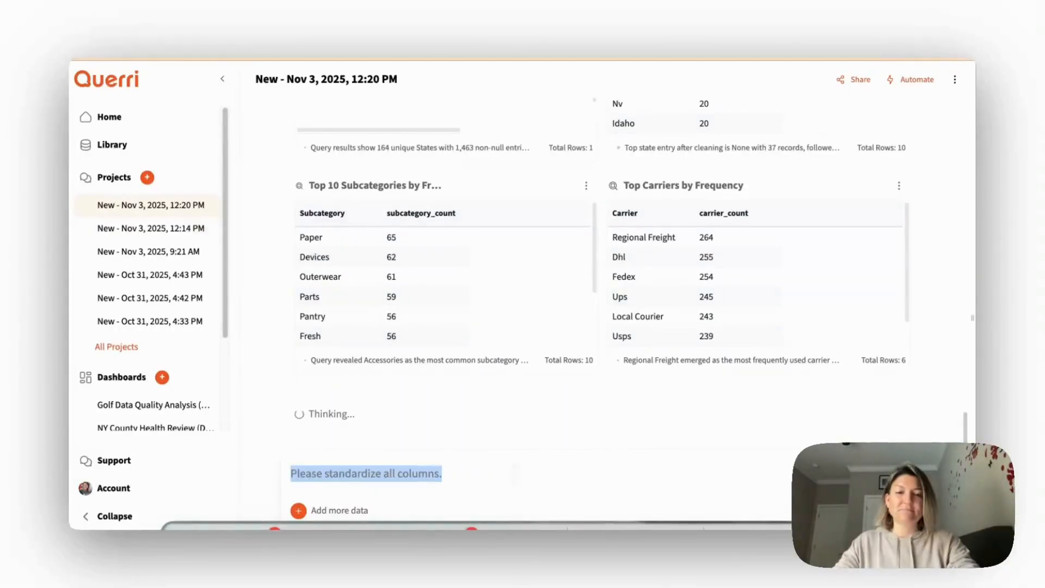
pyautogui.press('BackSpace')
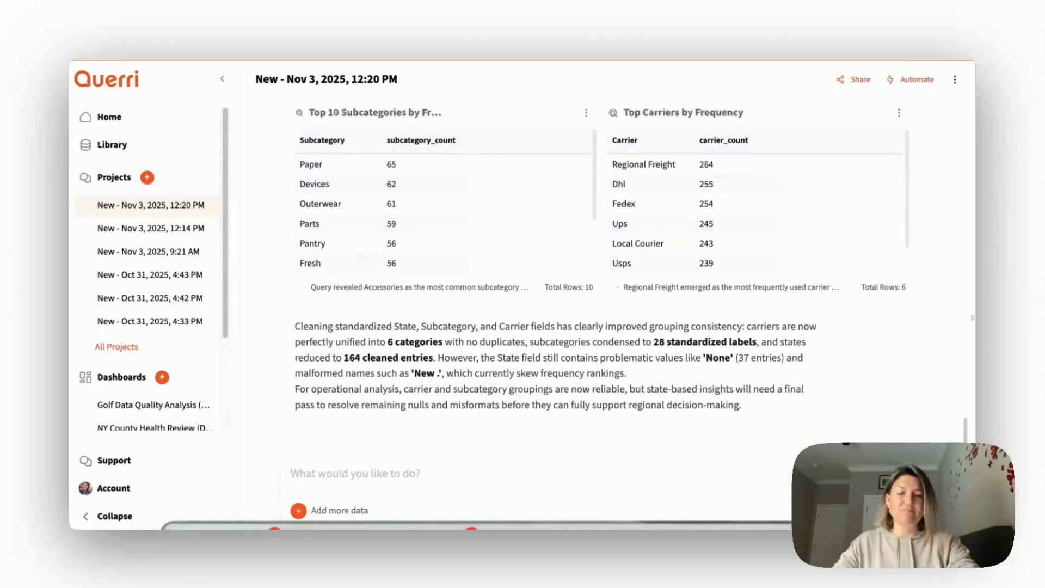
# - Examine the standardized table and the state, subcategory and carrier frequency tables, viewing the Top 10 Subcategories table enlarged
pyautogui.scroll(10, 697, 240)
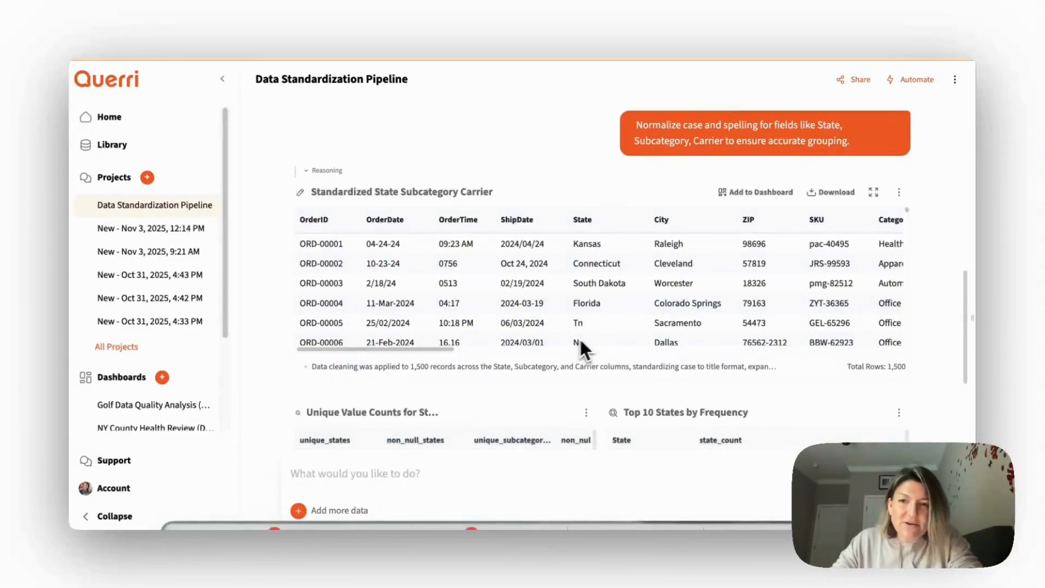
pyautogui.scroll(-2, 605, 339)
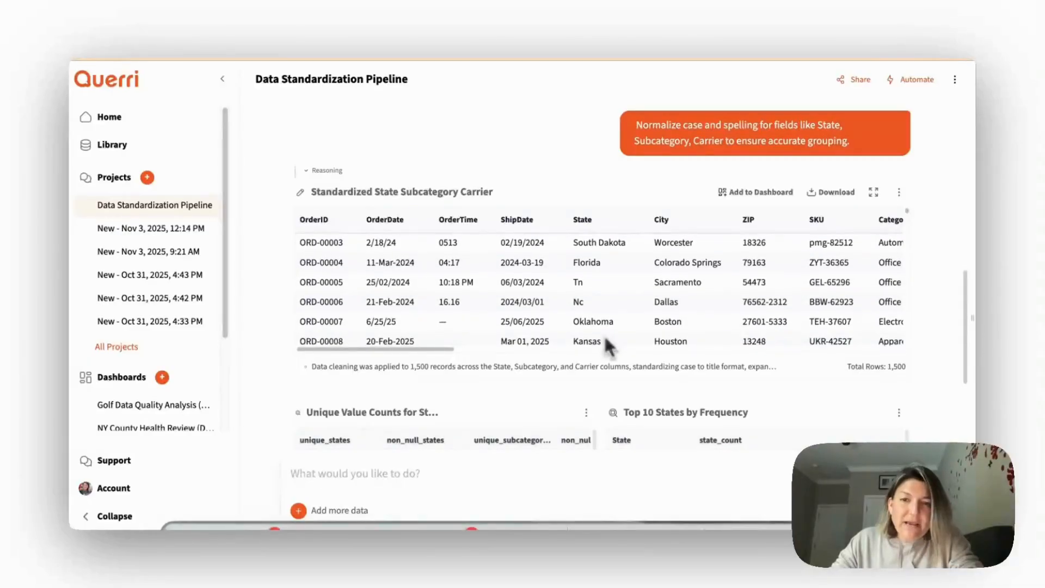
pyautogui.scroll(-5, 929, 236)
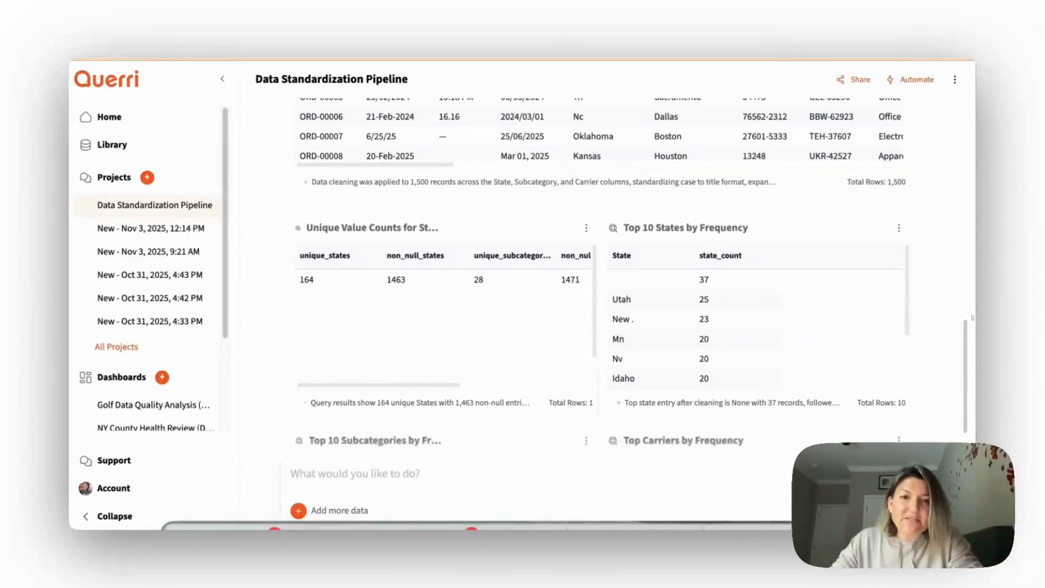
pyautogui.scroll(-1, 501, 268)
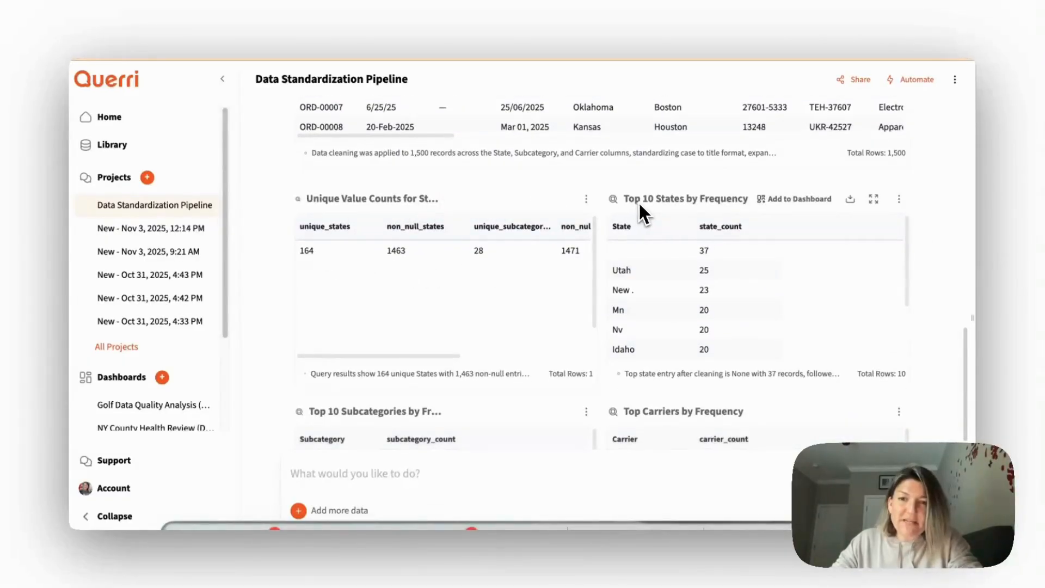
pyautogui.scroll(1, 713, 256)
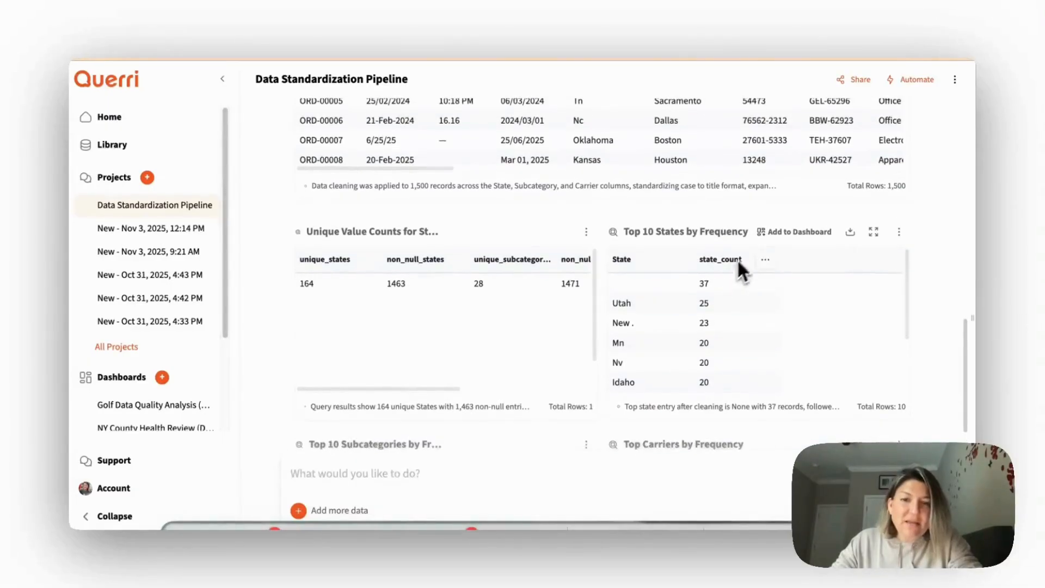
pyautogui.scroll(-5, 763, 251)
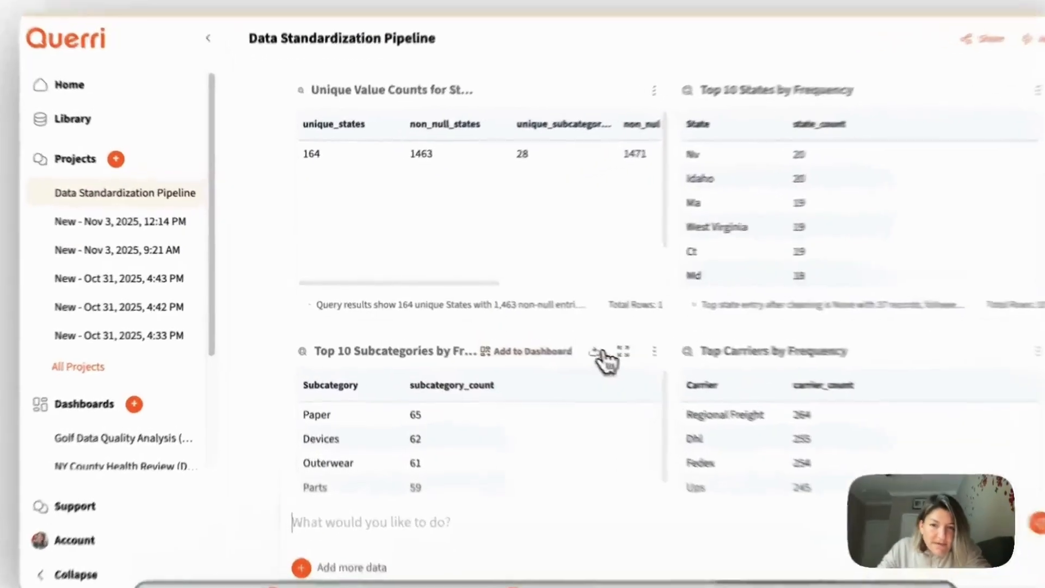
pyautogui.click(561, 334)
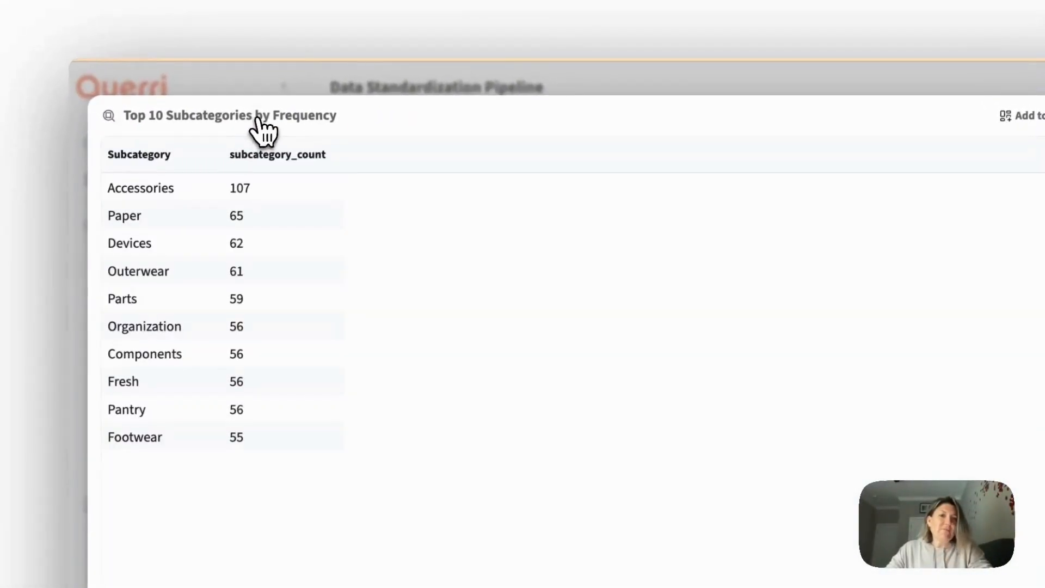
pyautogui.click(908, 108)
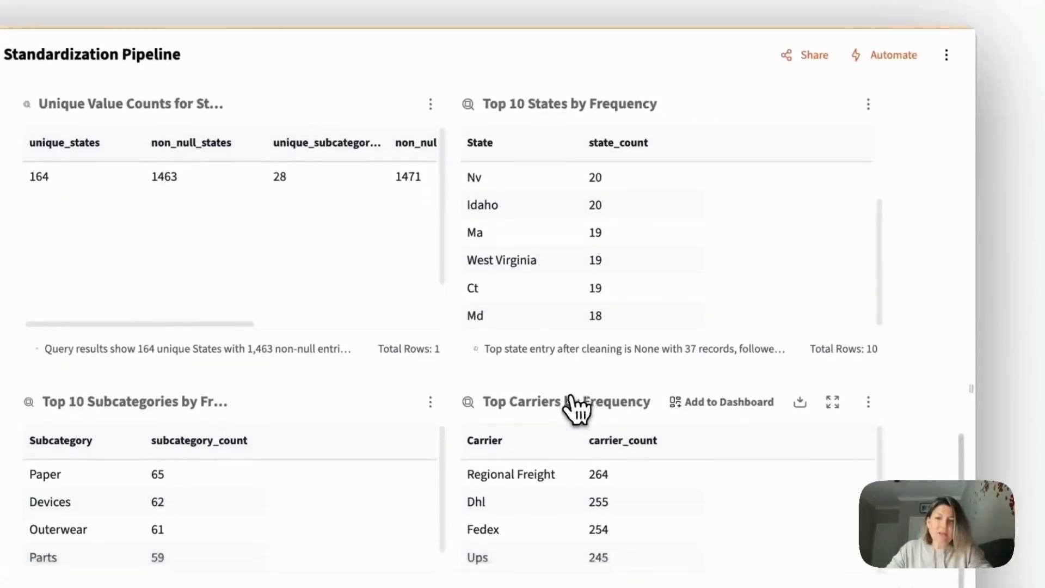
pyautogui.scroll(-3, 893, 303)
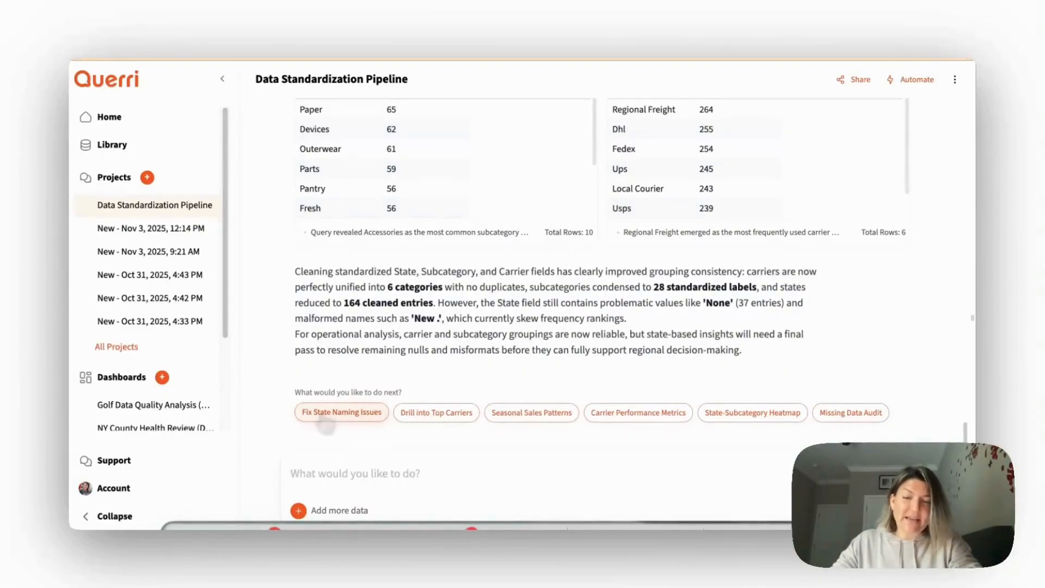
# - Submit the prompt "Please standardize all columns" to clean the whole dataset
pyautogui.click(351, 468)
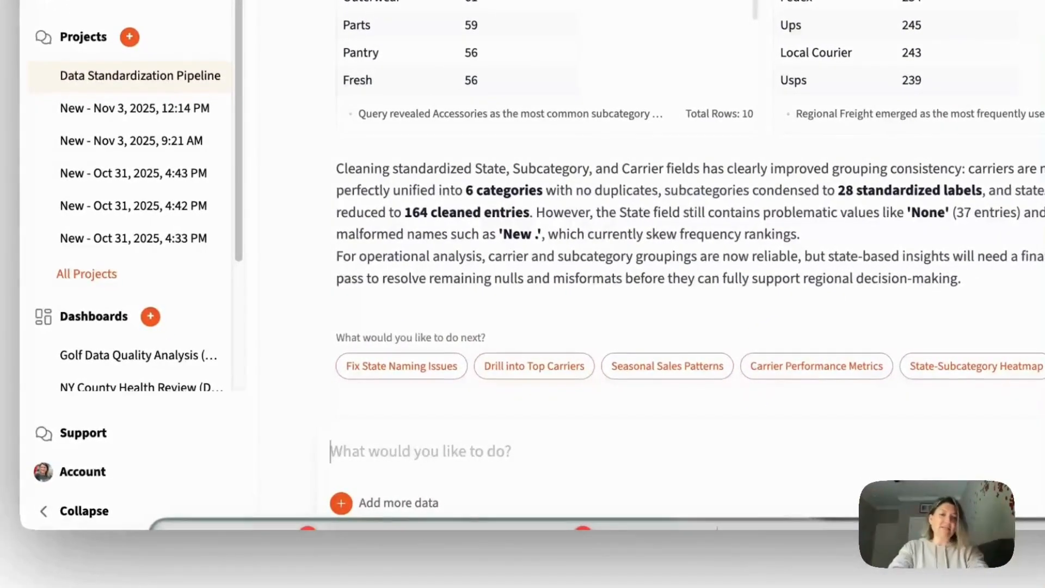
pyautogui.write('Please st')
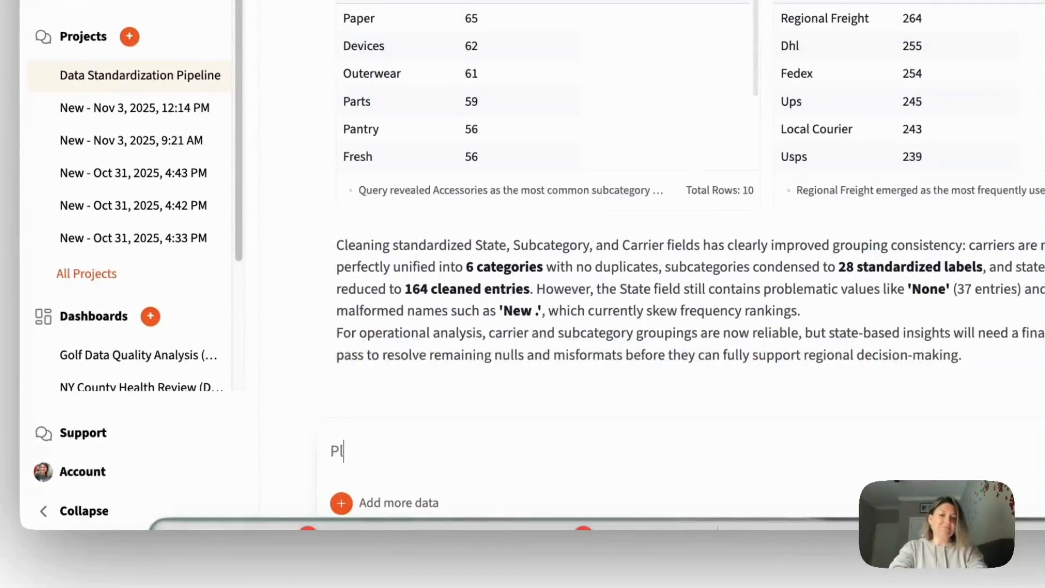
pyautogui.write('andar')
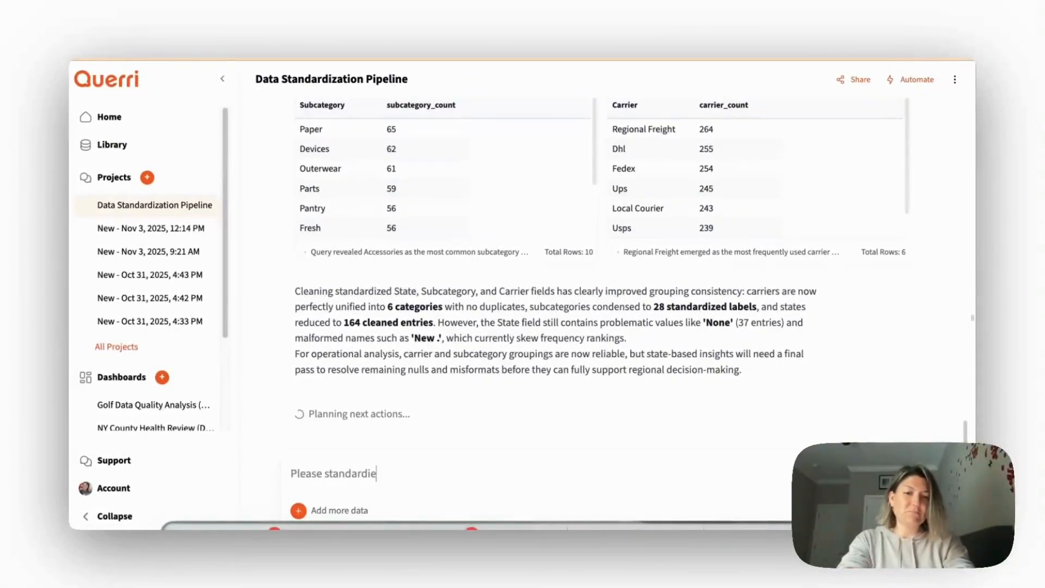
pyautogui.write('dize all columns')
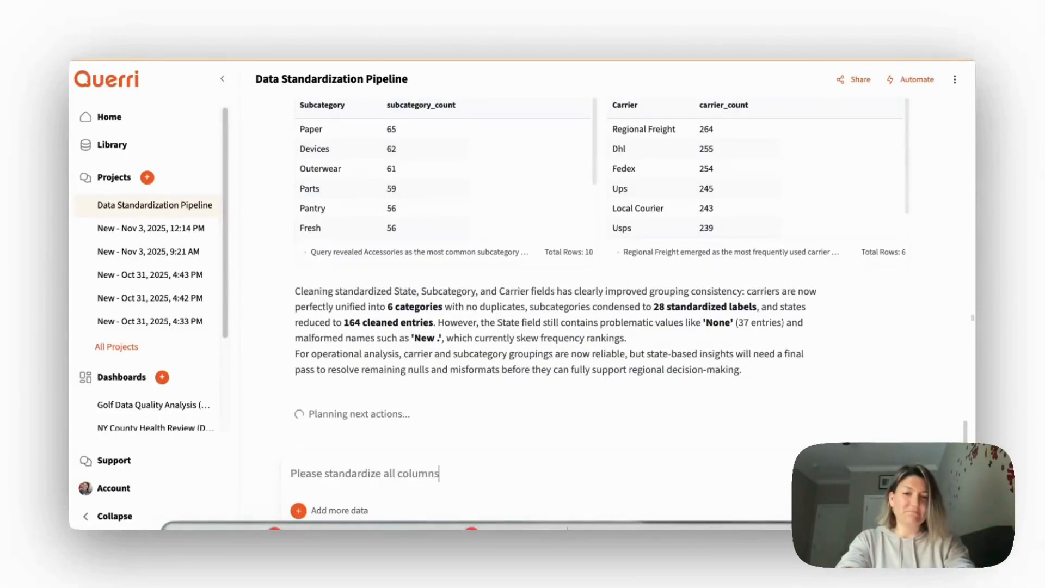
pyautogui.press('Return')
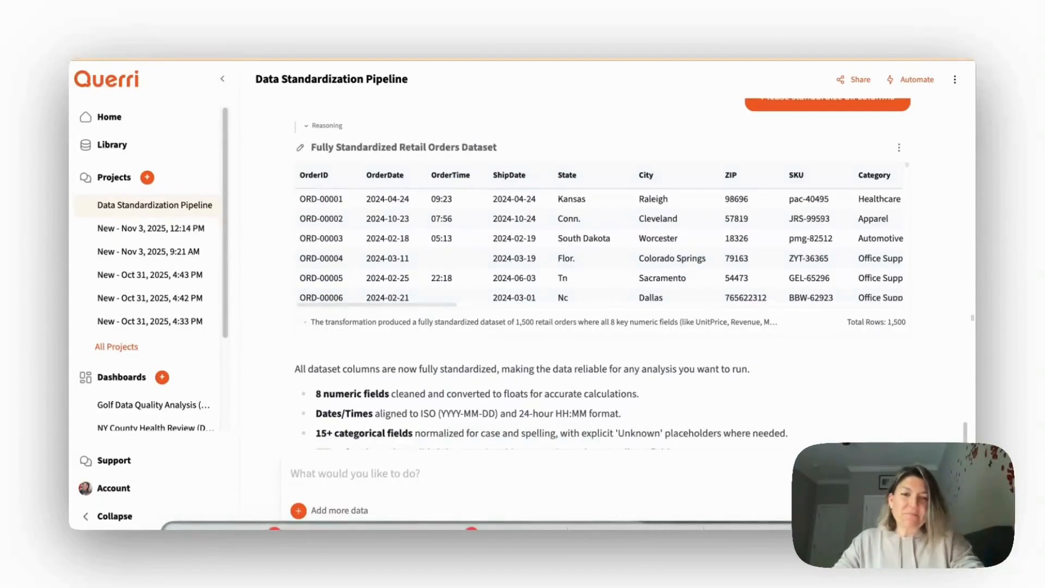
# - Check the fully standardized retail orders table and ask for 10 different visualizations of this data
pyautogui.scroll(3, 627, 263)
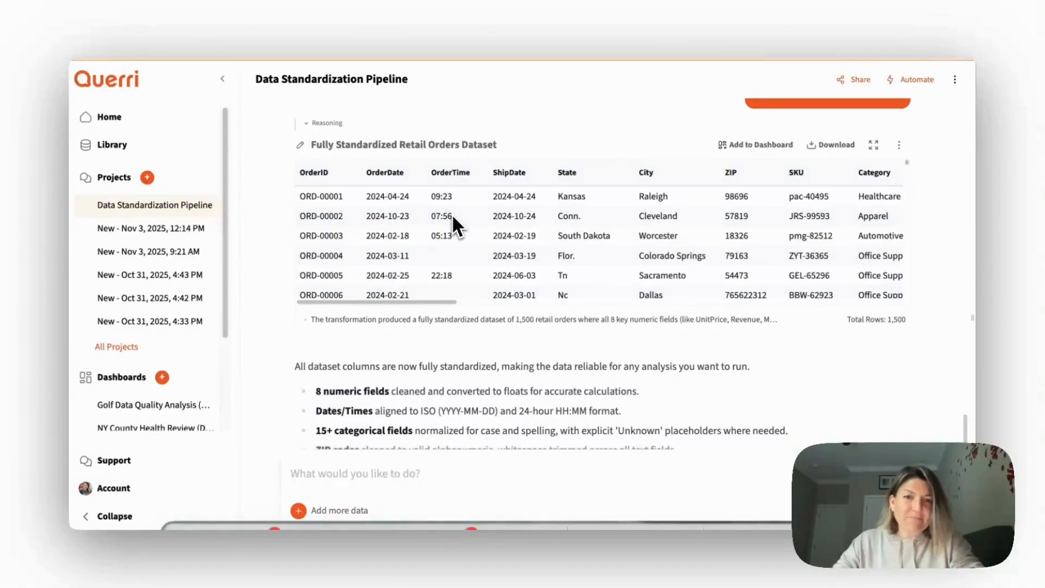
pyautogui.scroll(-3, 460, 249)
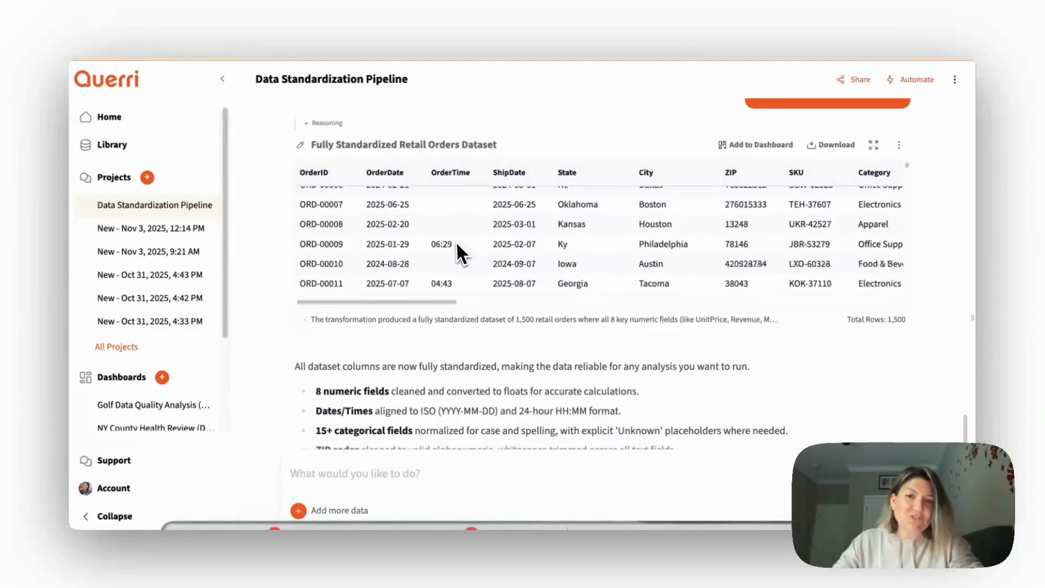
pyautogui.scroll(2, 460, 250)
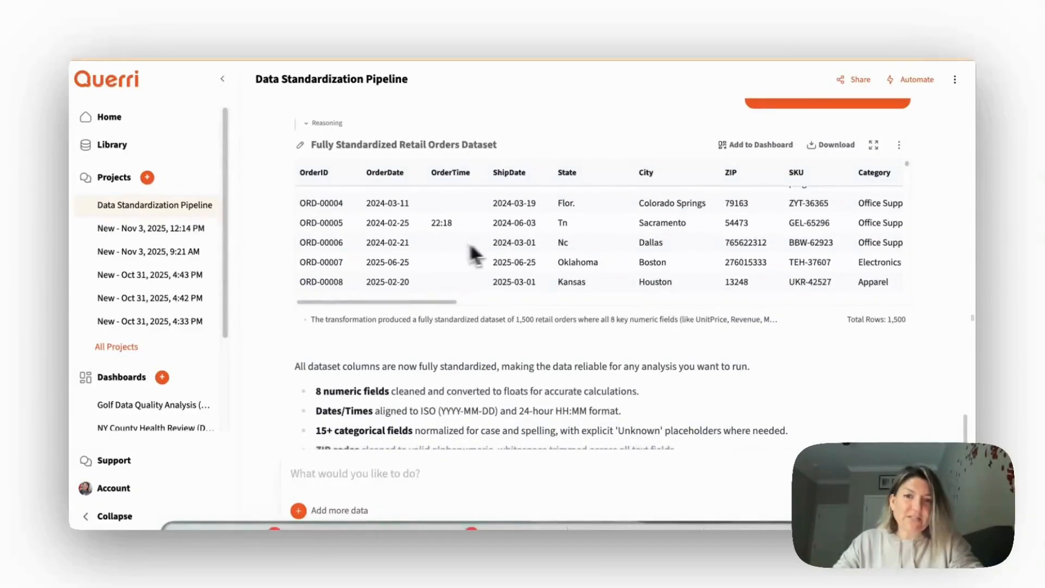
pyautogui.scroll(2, 581, 238)
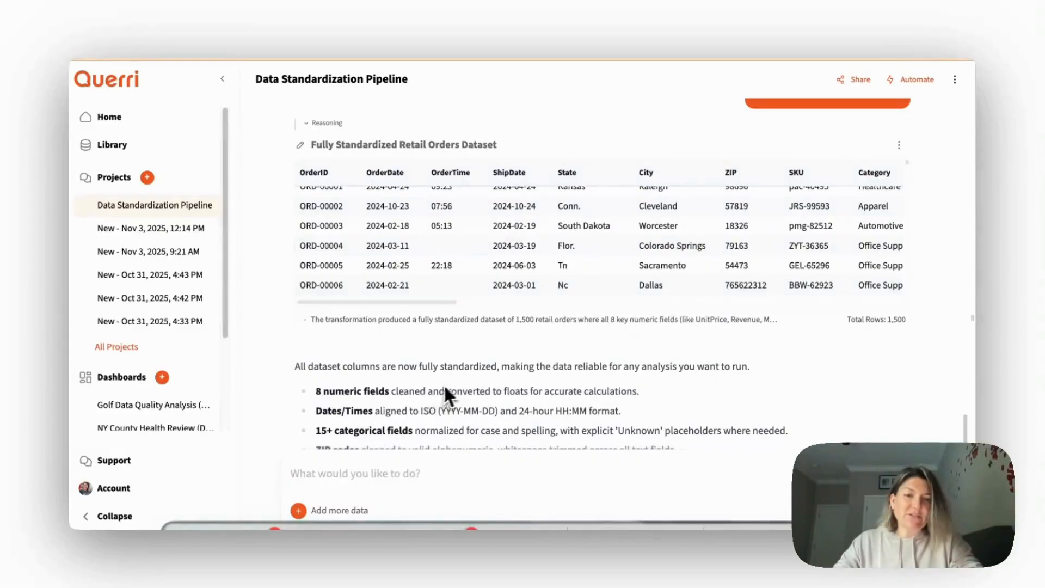
pyautogui.scroll(-3, 580, 371)
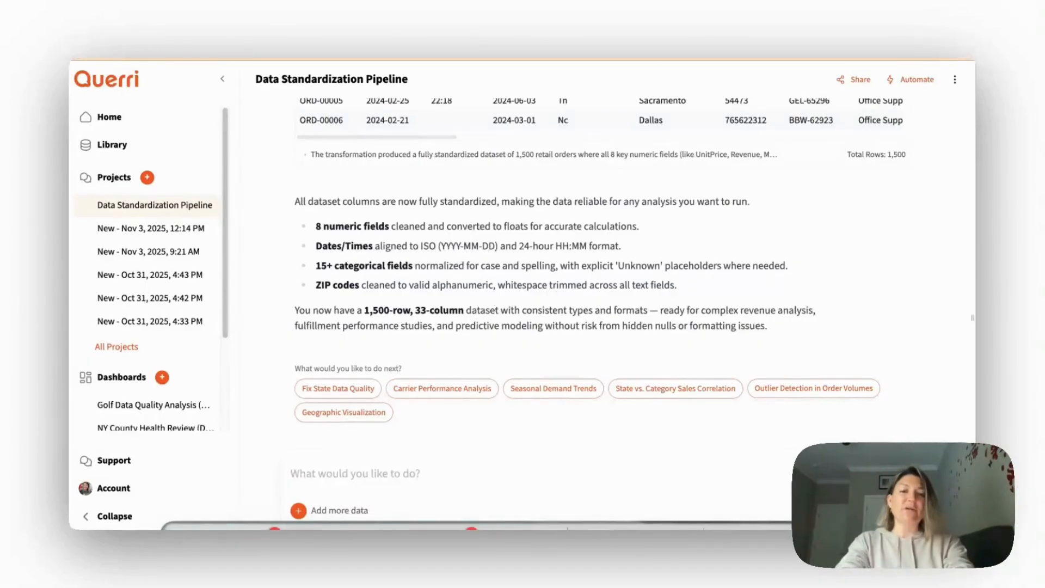
pyautogui.write('Can you give me 10 different vis')
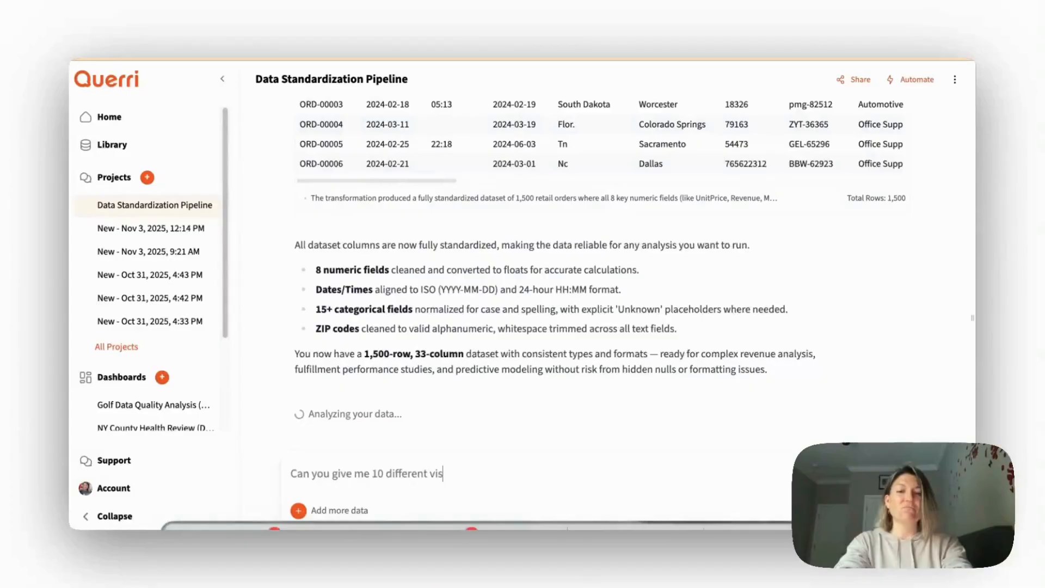
pyautogui.write('ualizations of')
pyautogui.press('BackSpace')
pyautogui.write('of thid')
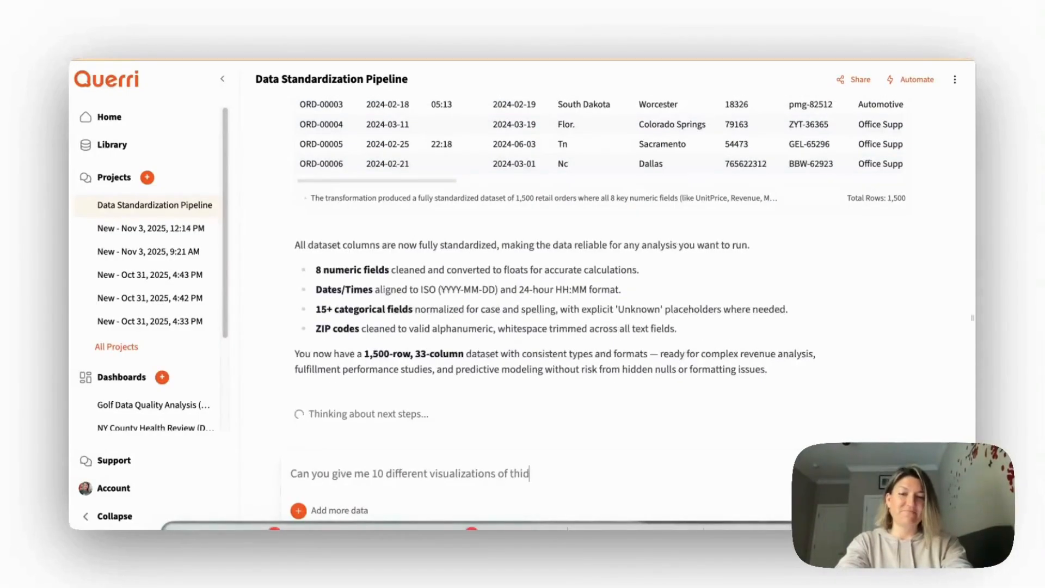
pyautogui.press('Return')
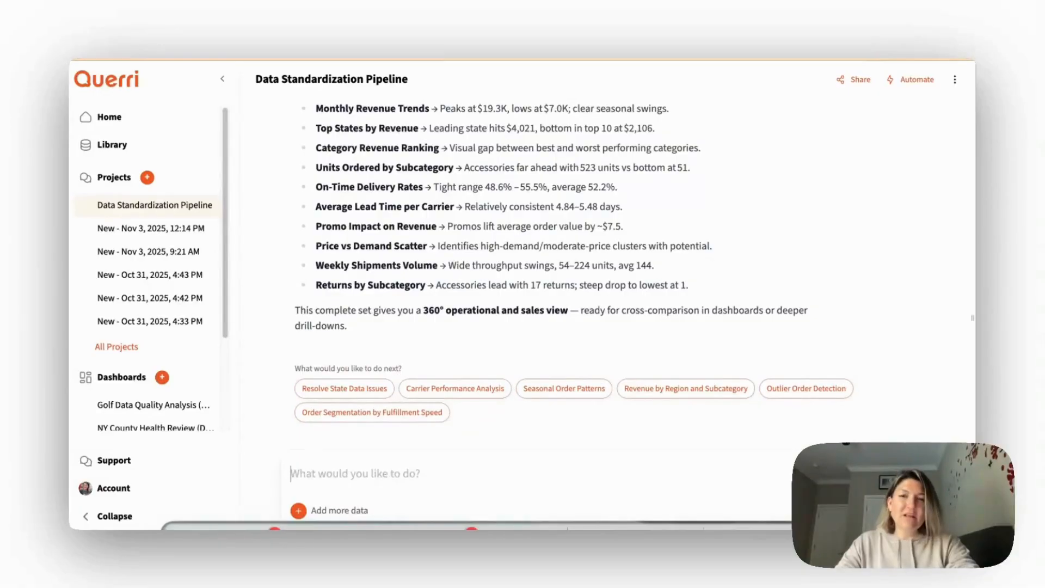
# - Review the generated charts, their written summary and the suggested follow-up analyses
pyautogui.scroll(15, 707, 254)
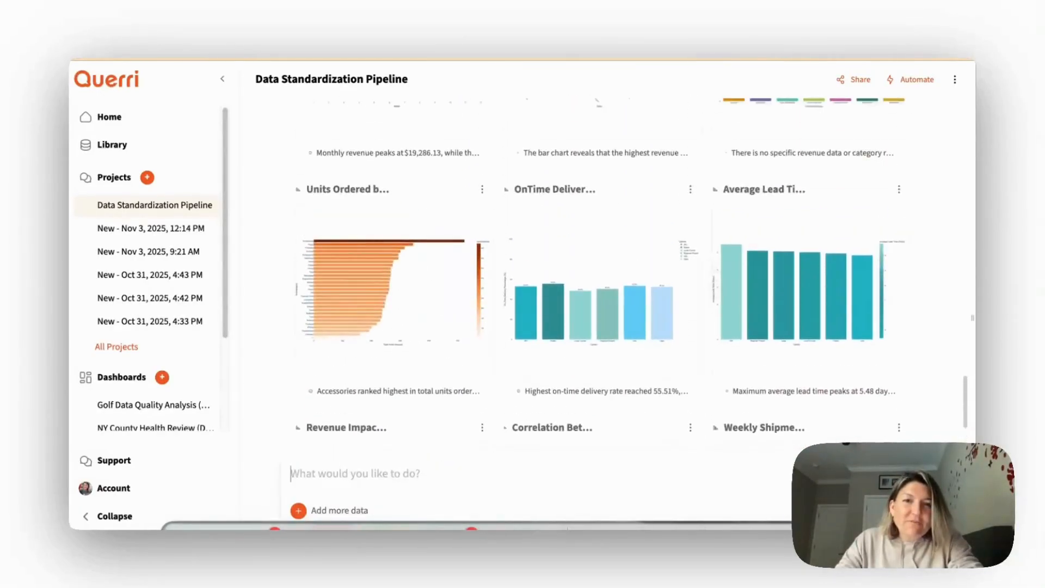
pyautogui.scroll(3, 713, 267)
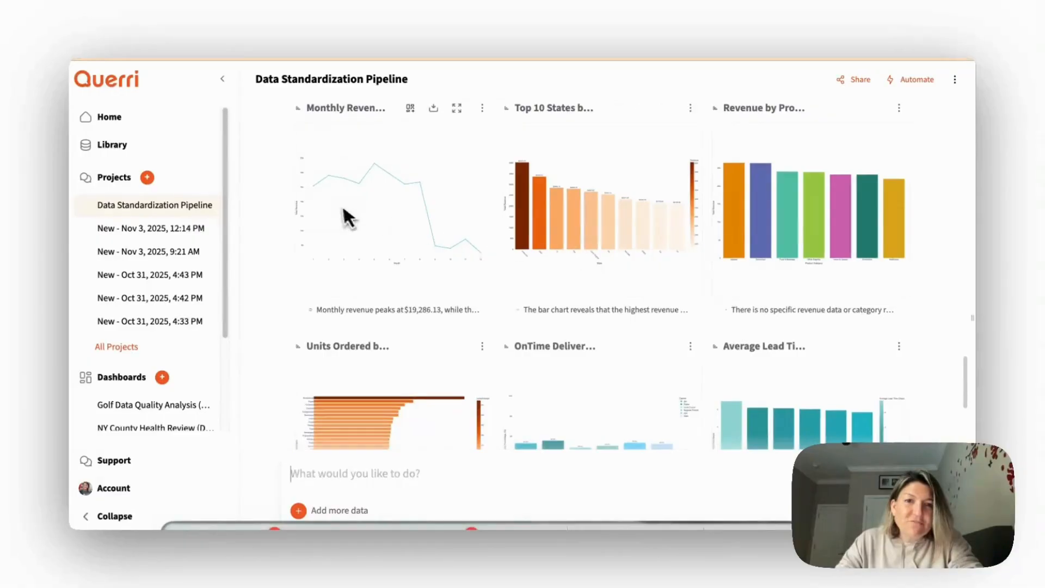
pyautogui.scroll(-10, 534, 272)
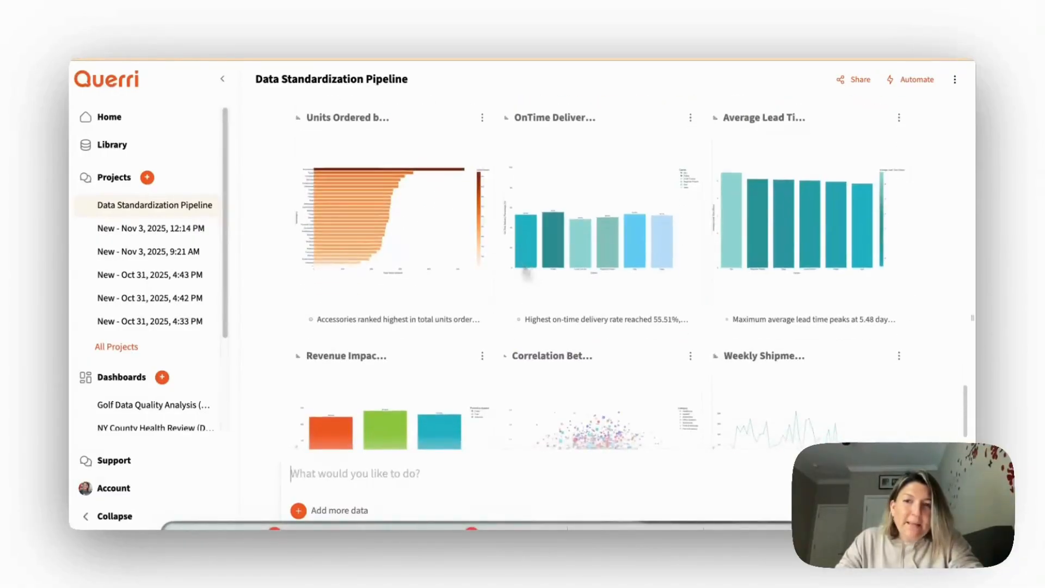
pyautogui.scroll(-8, 525, 266)
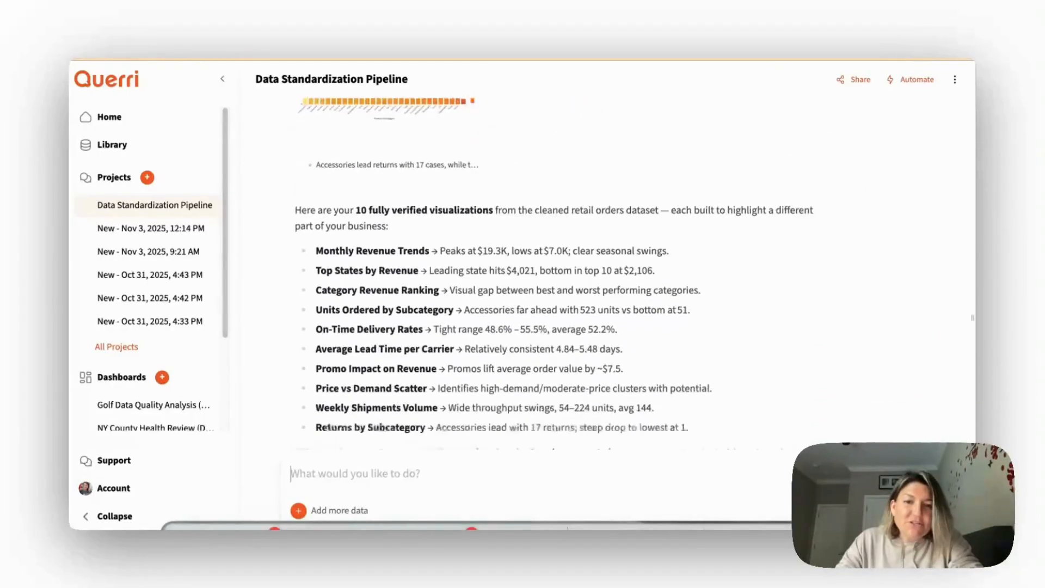
pyautogui.scroll(-2, 539, 355)
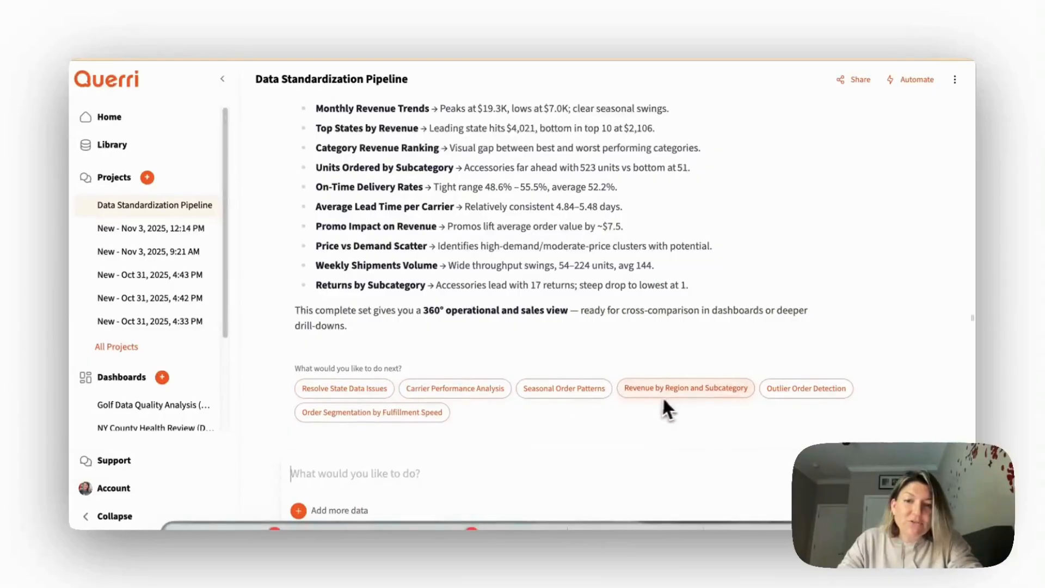
# - Create a new dashboard for the project and add the Monthly Revenue Trend Chart and Top 10 States by Total Revenue to it
pyautogui.scroll(15, 561, 365)
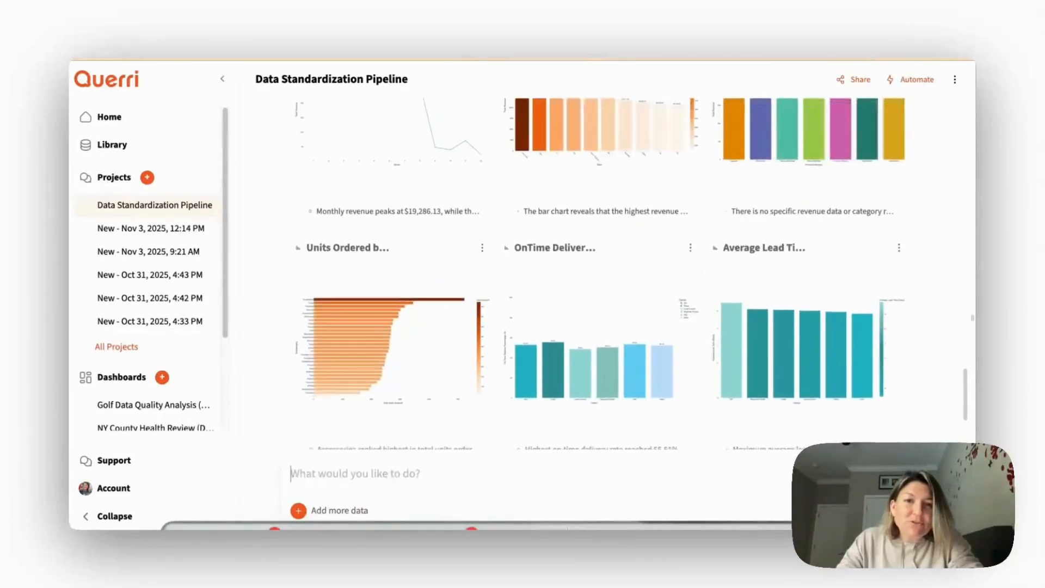
pyautogui.scroll(2, 569, 354)
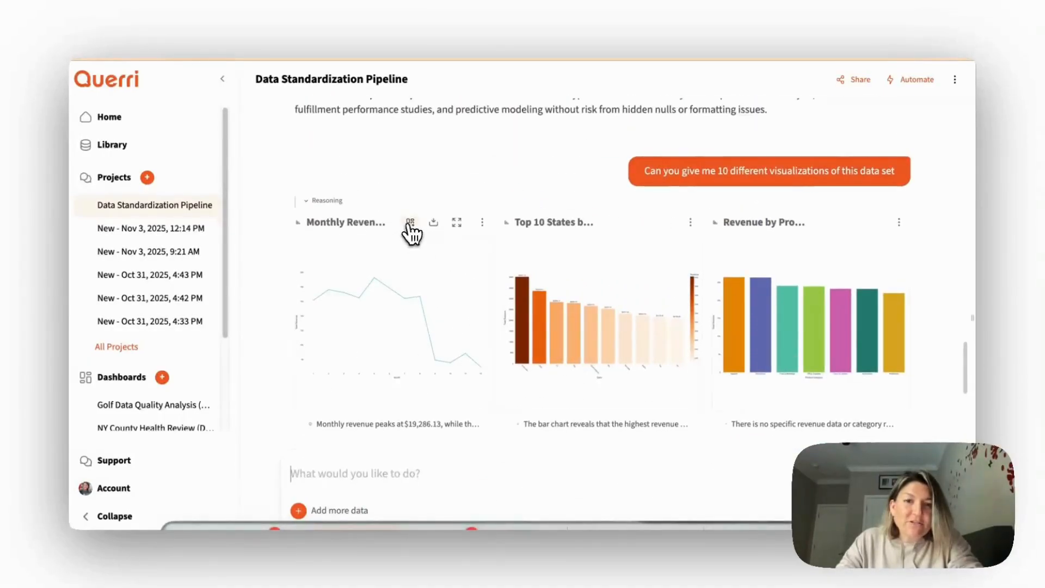
pyautogui.click(410, 224)
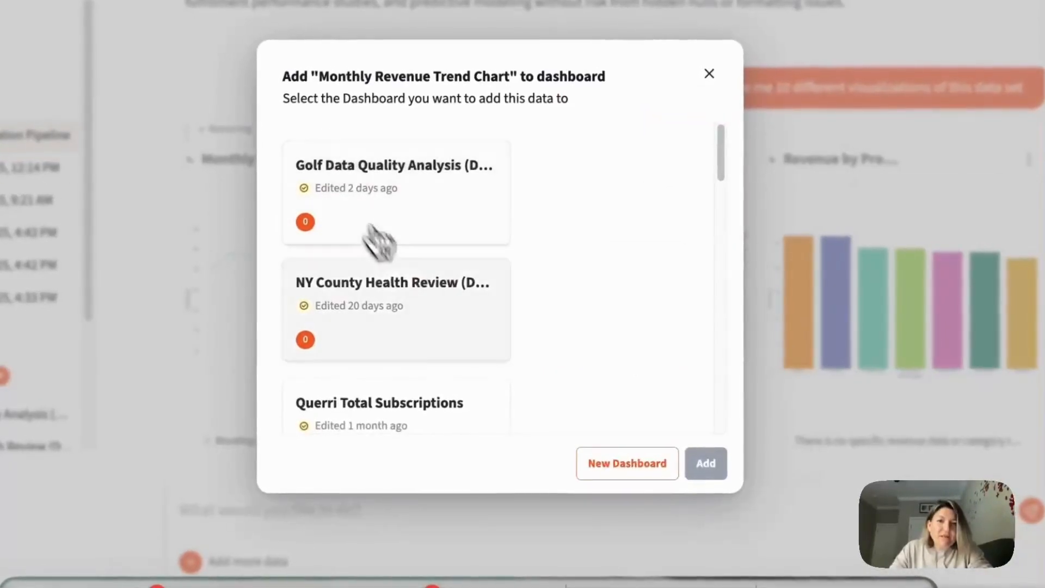
pyautogui.click(601, 460)
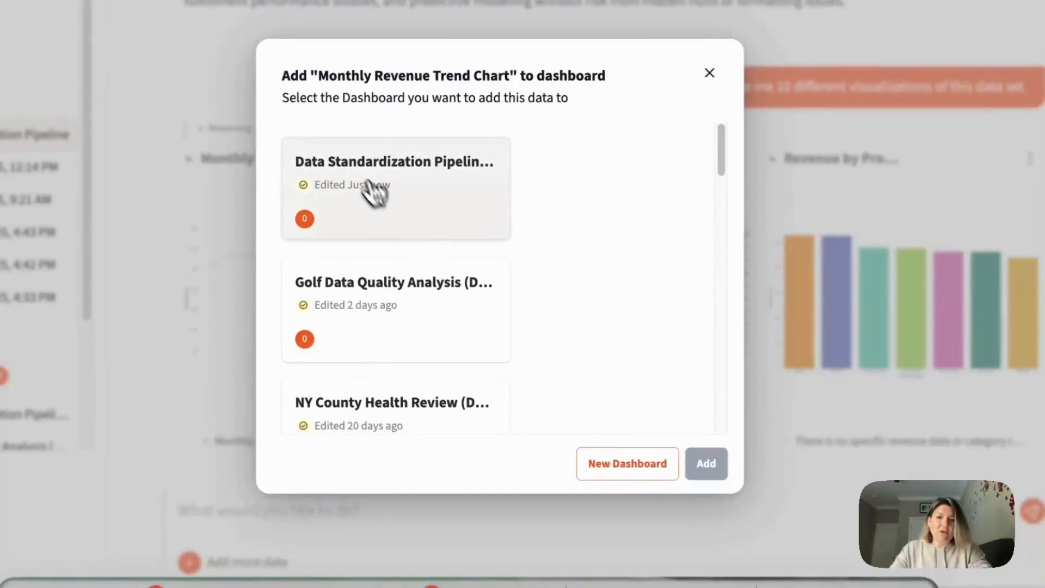
pyautogui.click(723, 470)
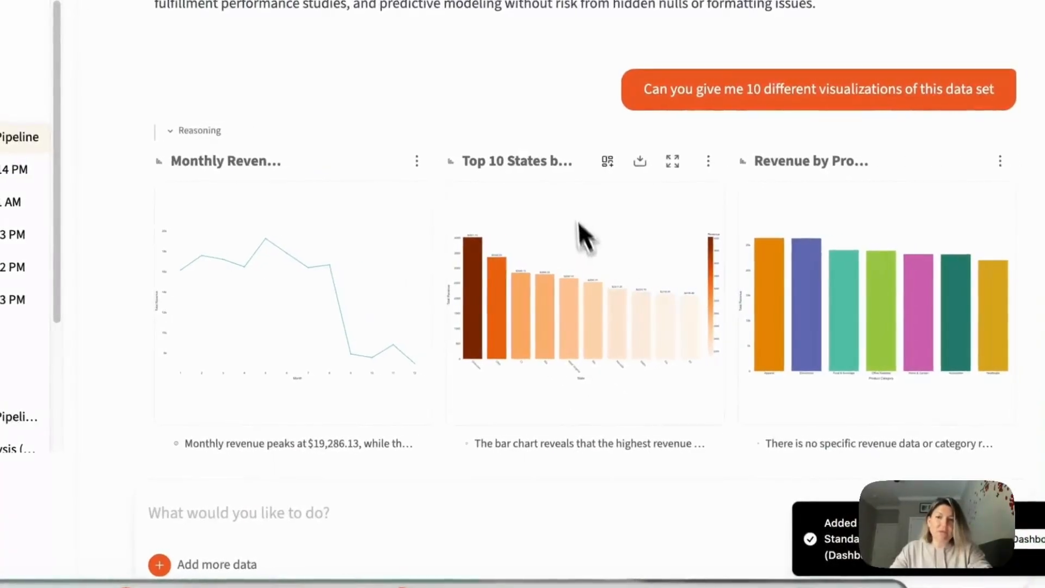
pyautogui.click(606, 162)
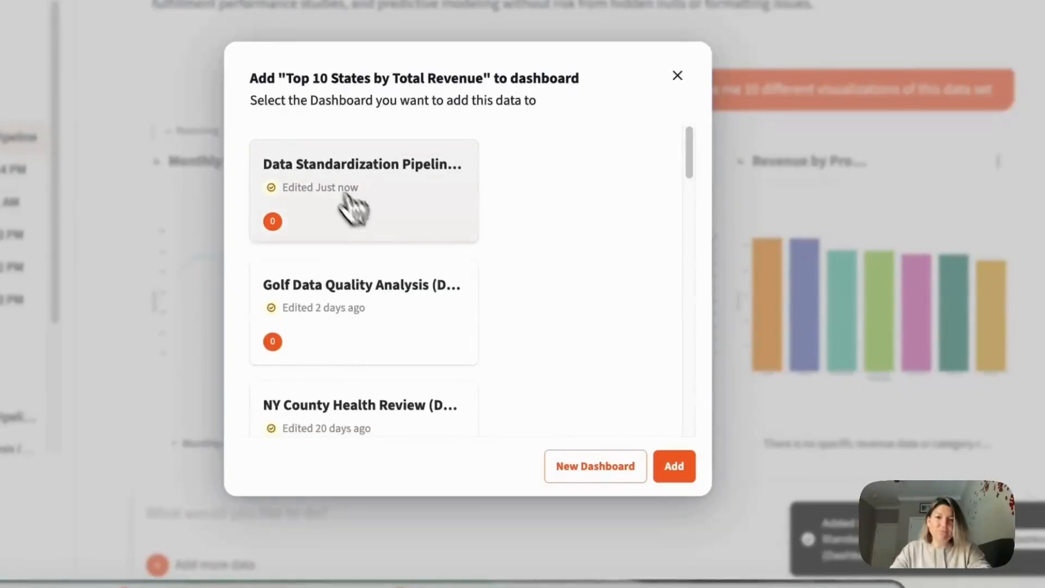
pyautogui.click(675, 471)
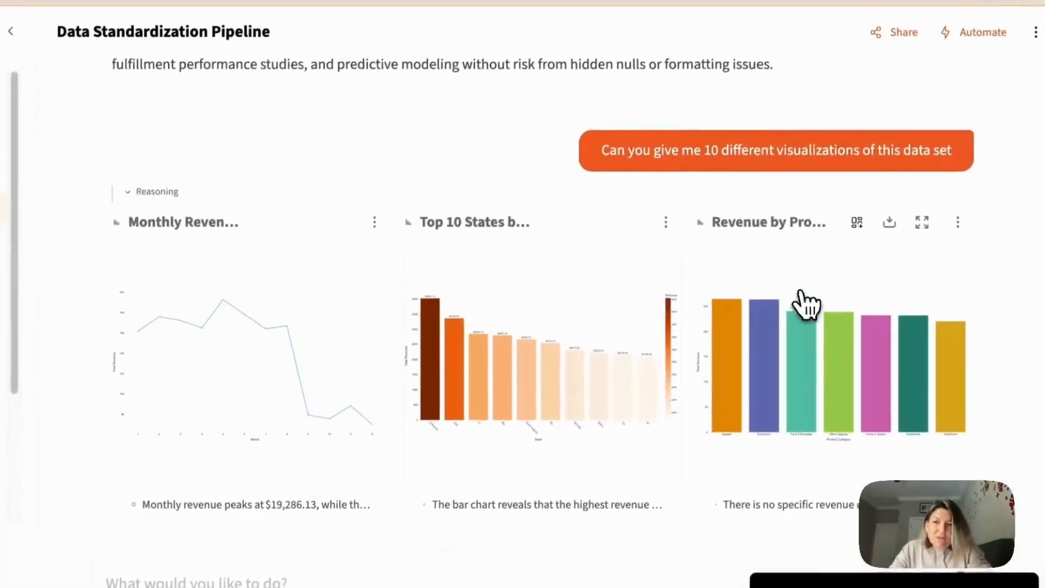
# - Add the OnTime Delivery Rate by Carrier and Units Ordered by Subcategory charts to the Data Standardization Pipeline dashboard
pyautogui.scroll(-5, 806, 300)
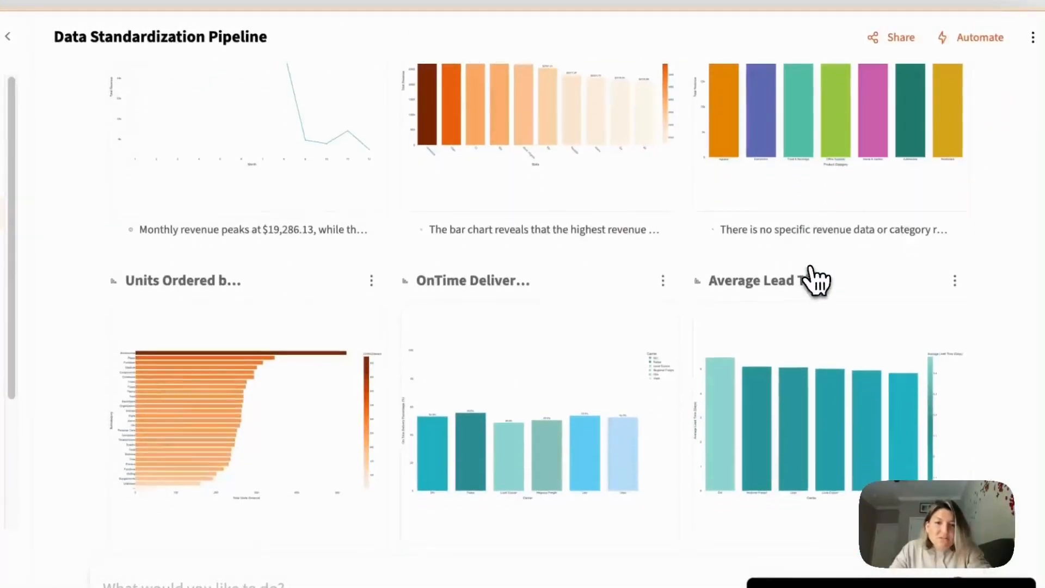
pyautogui.scroll(-3, 815, 280)
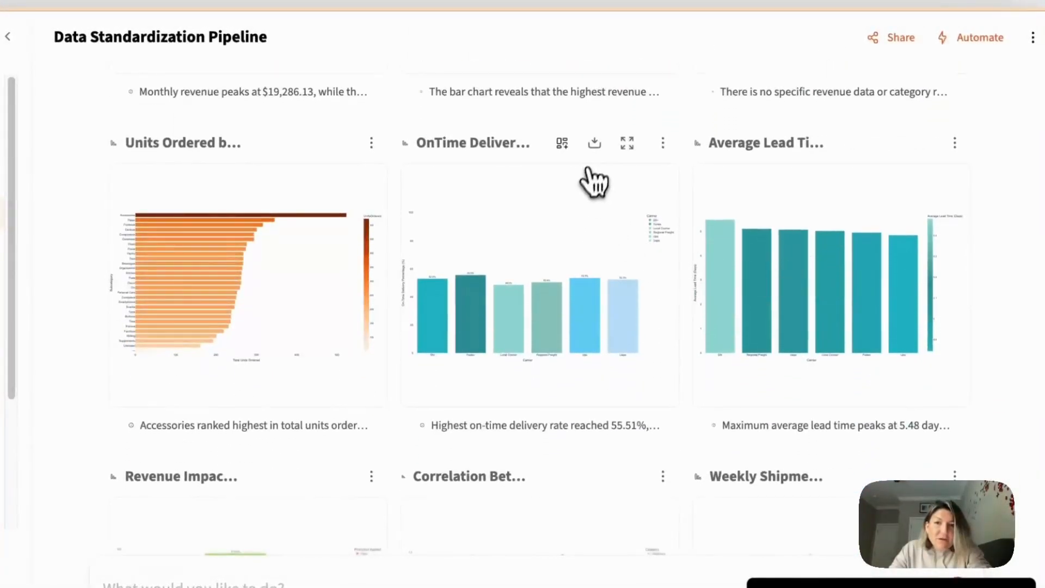
pyautogui.click(562, 142)
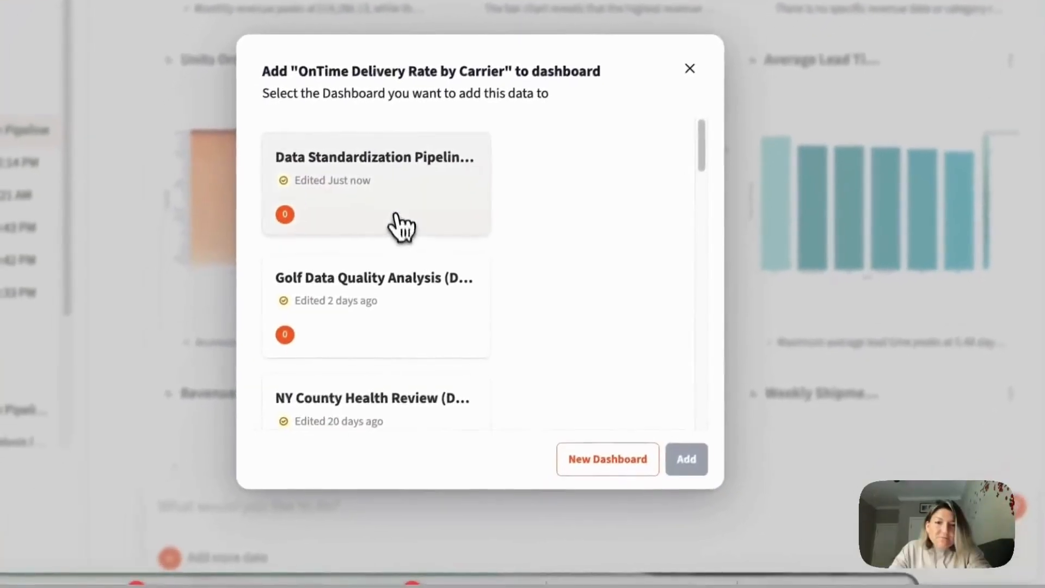
pyautogui.click(339, 307)
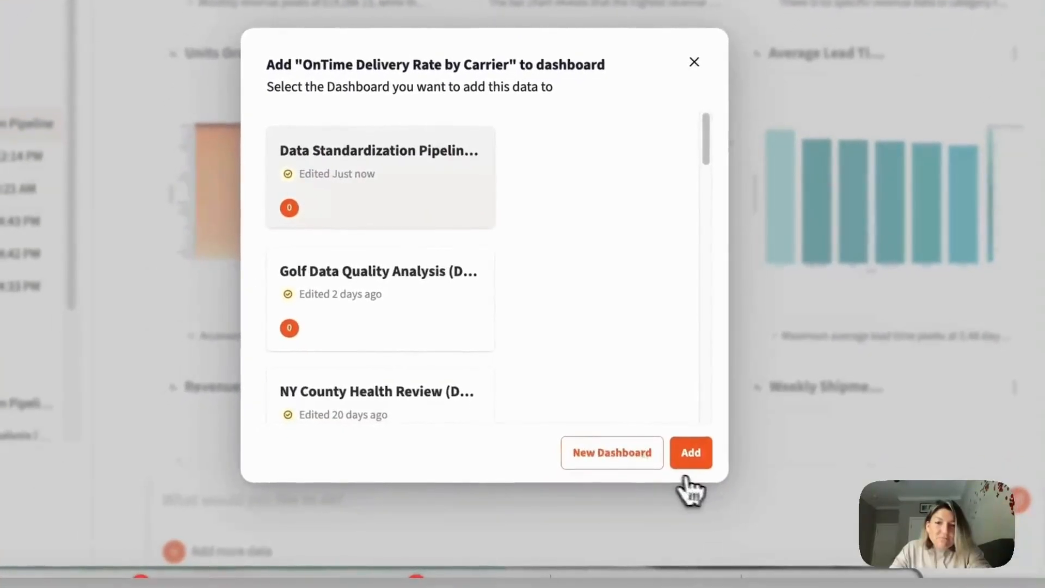
pyautogui.click(689, 460)
pyautogui.click(390, 117)
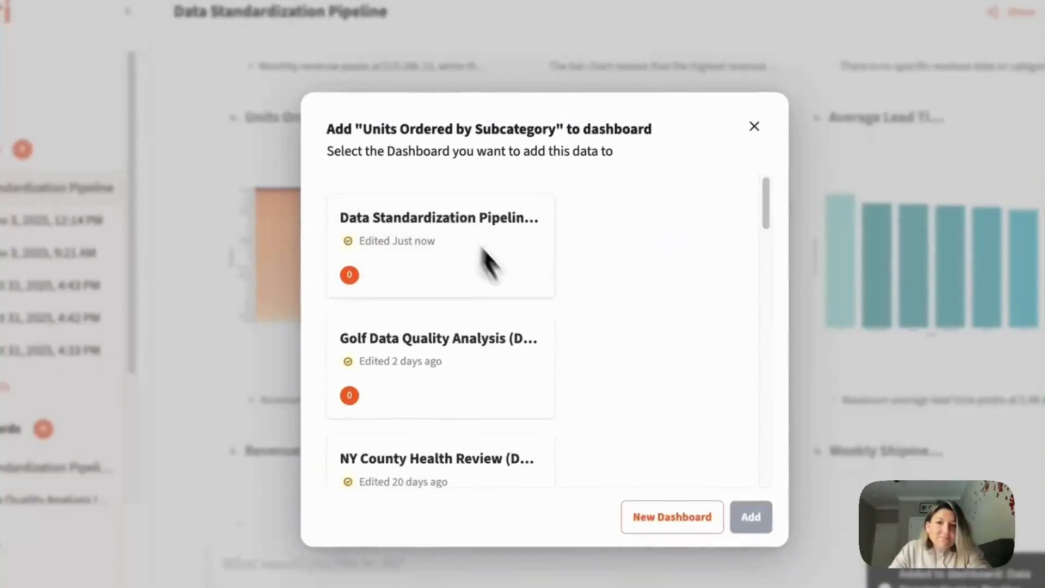
pyautogui.click(455, 283)
pyautogui.click(751, 517)
# - Add the Correlation Between Price Index and Demand Index and Weekly Shipments Volume charts to the Data Standardization Pipeline dashboard
pyautogui.scroll(-5, 752, 496)
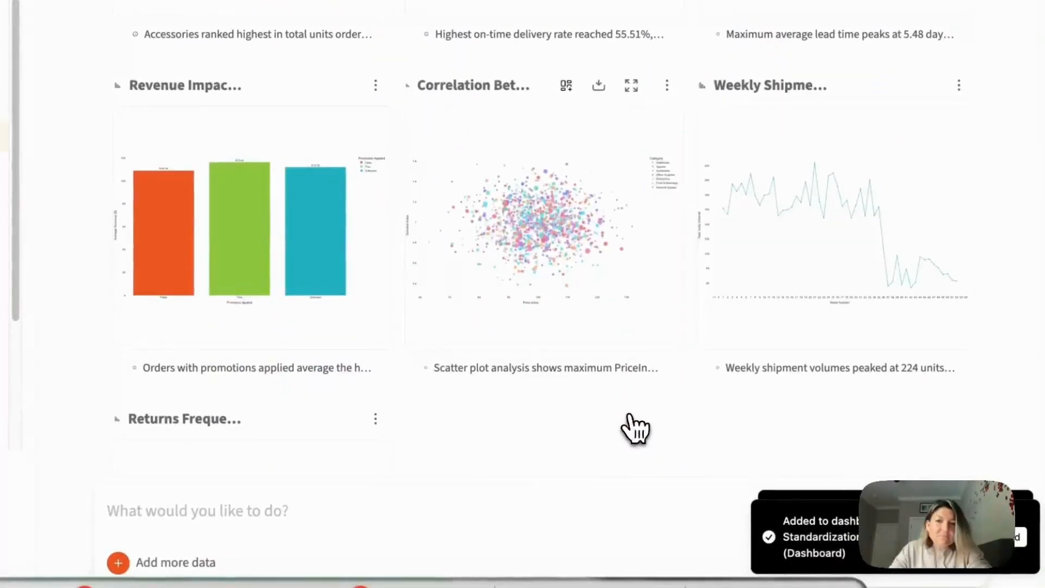
pyautogui.click(567, 85)
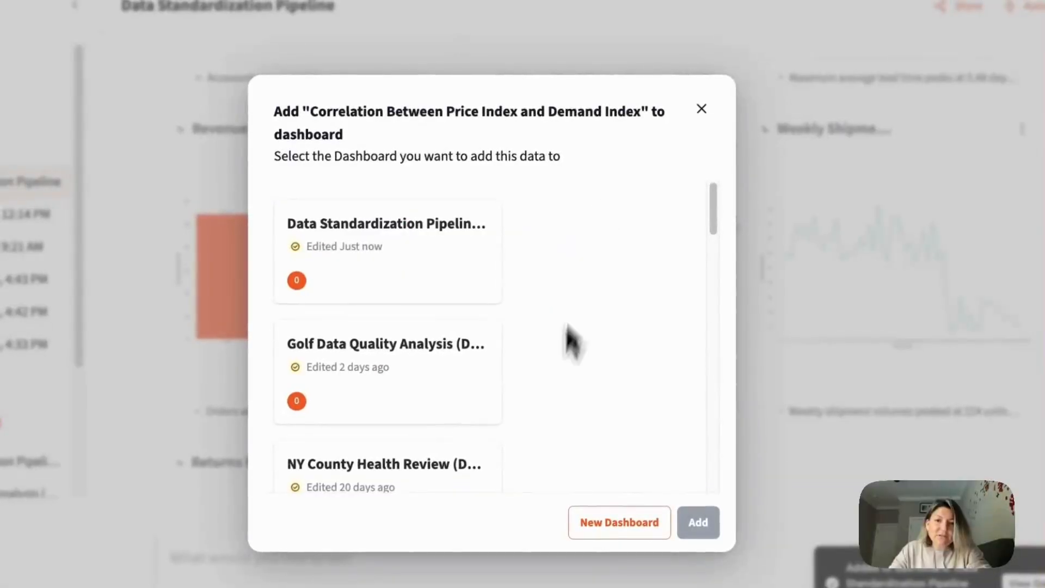
pyautogui.click(411, 296)
pyautogui.click(699, 523)
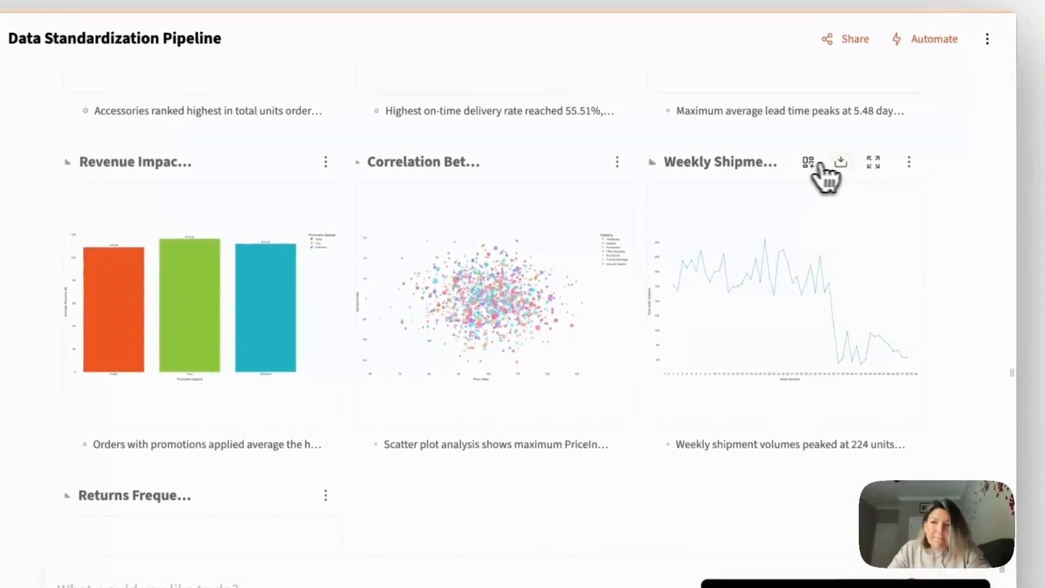
pyautogui.click(810, 164)
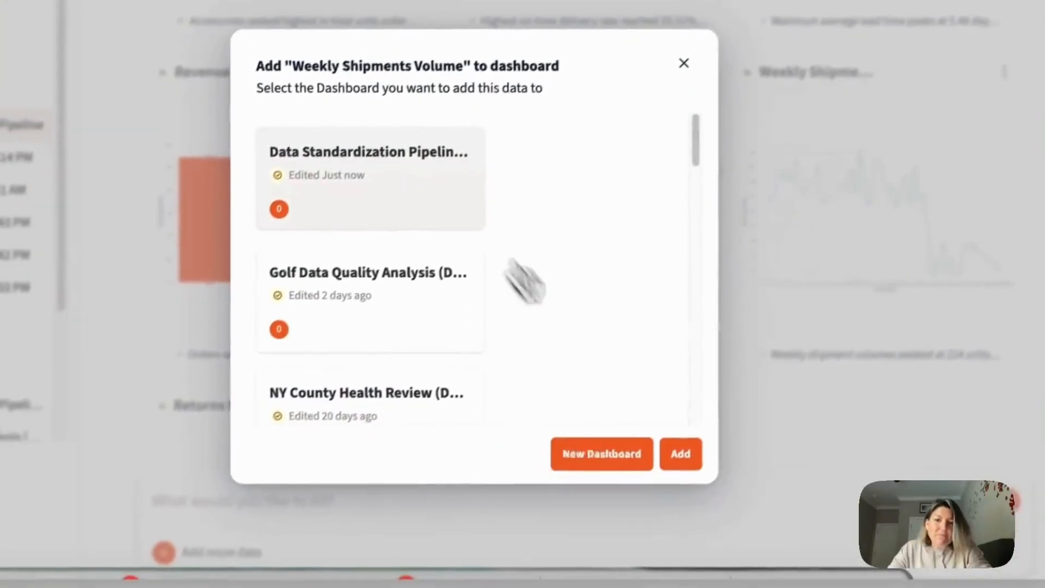
pyautogui.click(681, 454)
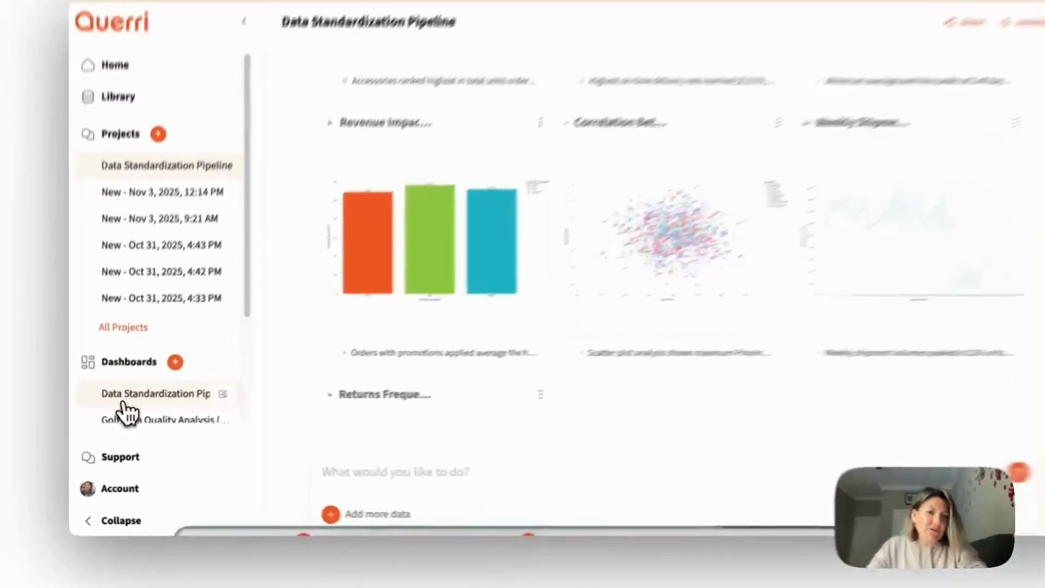
# - Open the Data Standardization Pipeline dashboard, place Top 10 States by Total Revenue on the empty canvas and make its panel taller
pyautogui.click(121, 413)
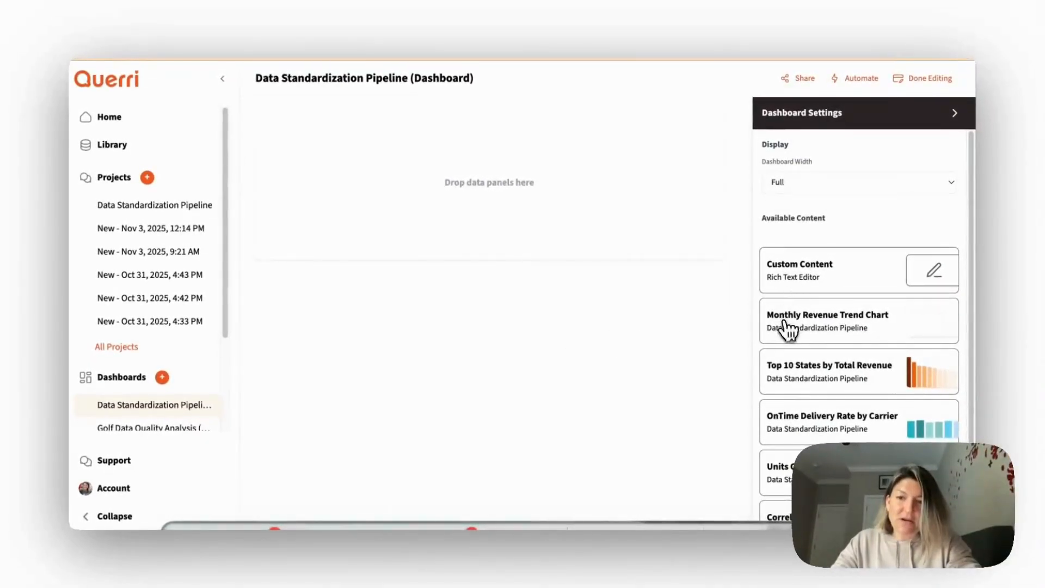
pyautogui.scroll(-2, 820, 302)
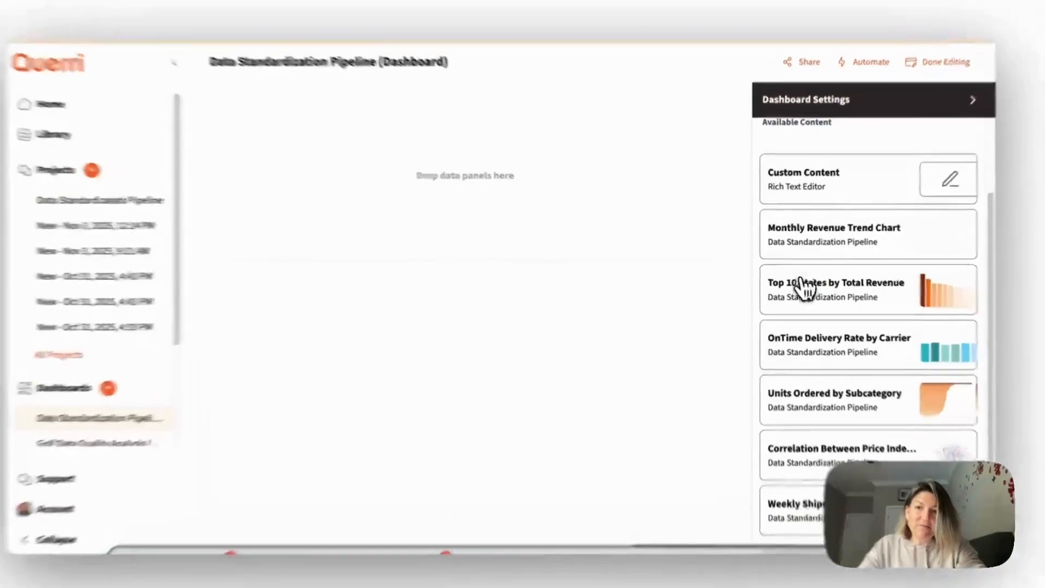
pyautogui.moveTo(800, 283); pyautogui.dragTo(310, 230)
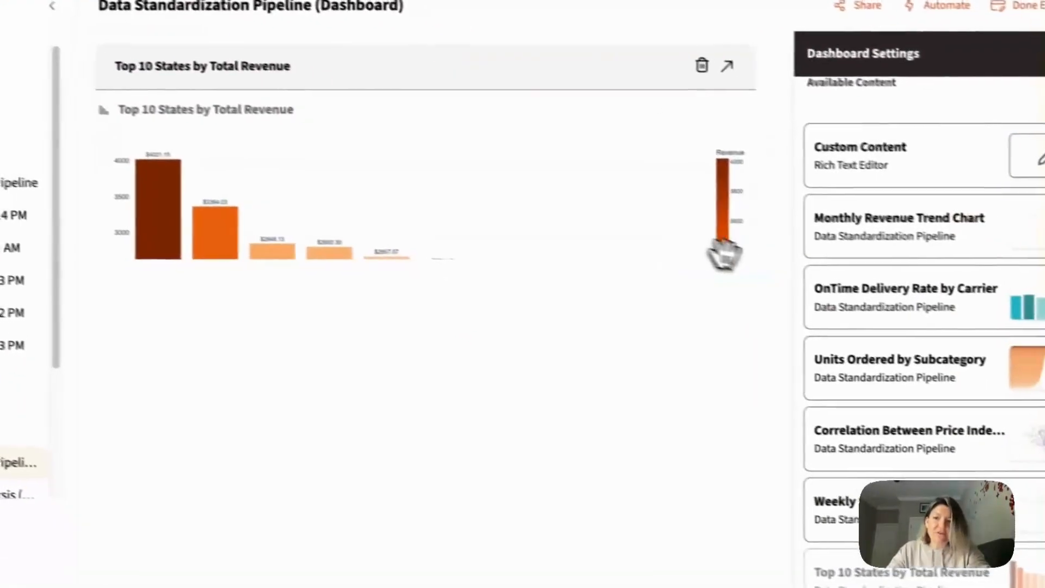
pyautogui.moveTo(485, 287); pyautogui.dragTo(486, 286)
pyautogui.moveTo(369, 251); pyautogui.dragTo(352, 350)
# - Place Units Ordered by Subcategory below the top states chart and insert OnTime Delivery Rate by Carrier between the two
pyautogui.scroll(-1, 713, 305)
pyautogui.moveTo(796, 359); pyautogui.dragTo(74, 416)
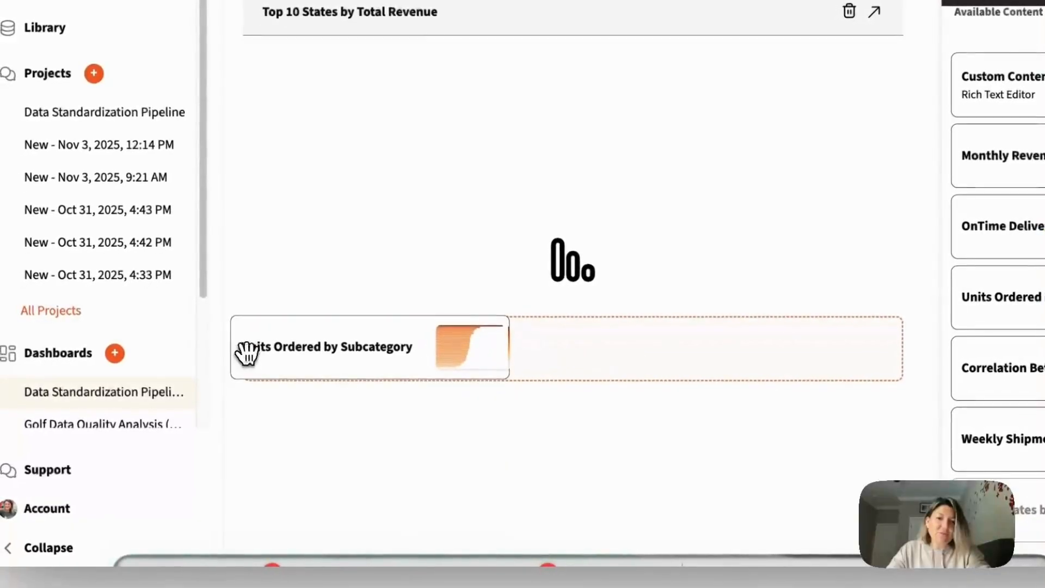
pyautogui.moveTo(247, 354); pyautogui.dragTo(247, 354)
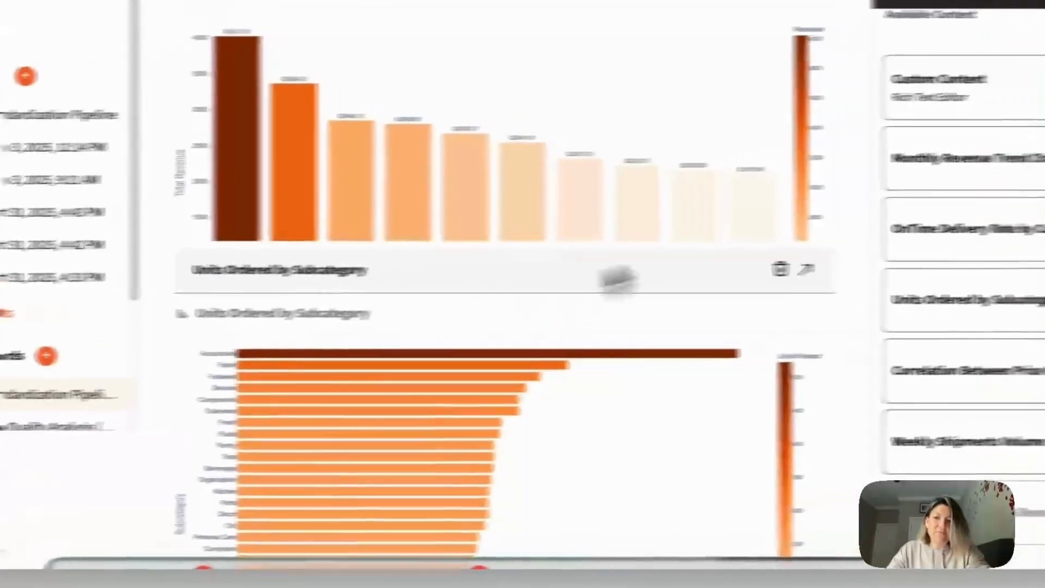
pyautogui.moveTo(990, 225); pyautogui.dragTo(688, 351)
pyautogui.moveTo(468, 360); pyautogui.dragTo(469, 359)
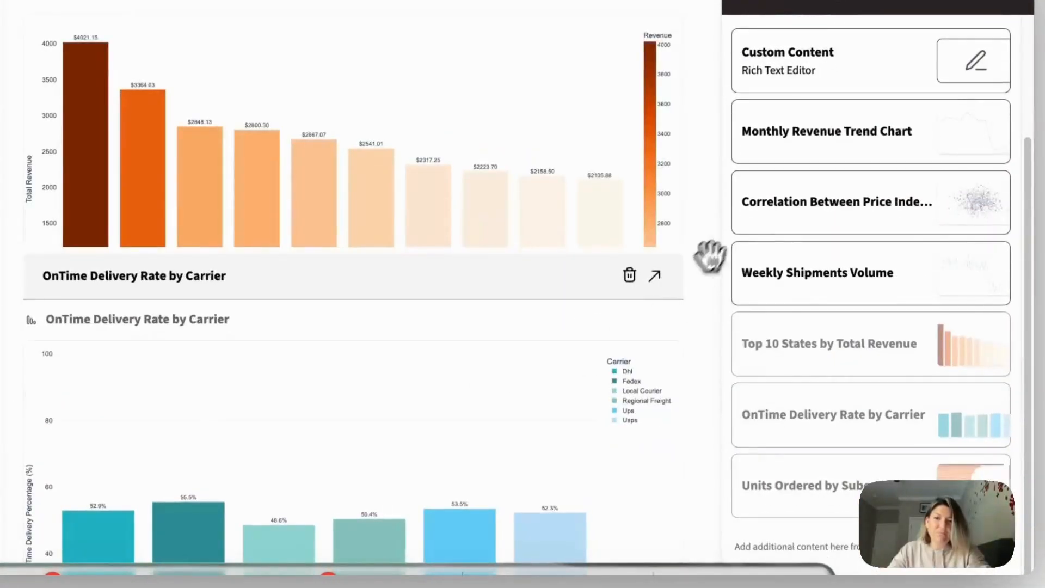
# - Place the Weekly Shipments Volume and price-demand correlation charts in the same row as OnTime Delivery Rate by Carrier
pyautogui.moveTo(833, 203); pyautogui.dragTo(681, 370)
pyautogui.moveTo(804, 211); pyautogui.dragTo(348, 398)
pyautogui.scroll(-5, 436, 305)
pyautogui.scroll(6, 531, 272)
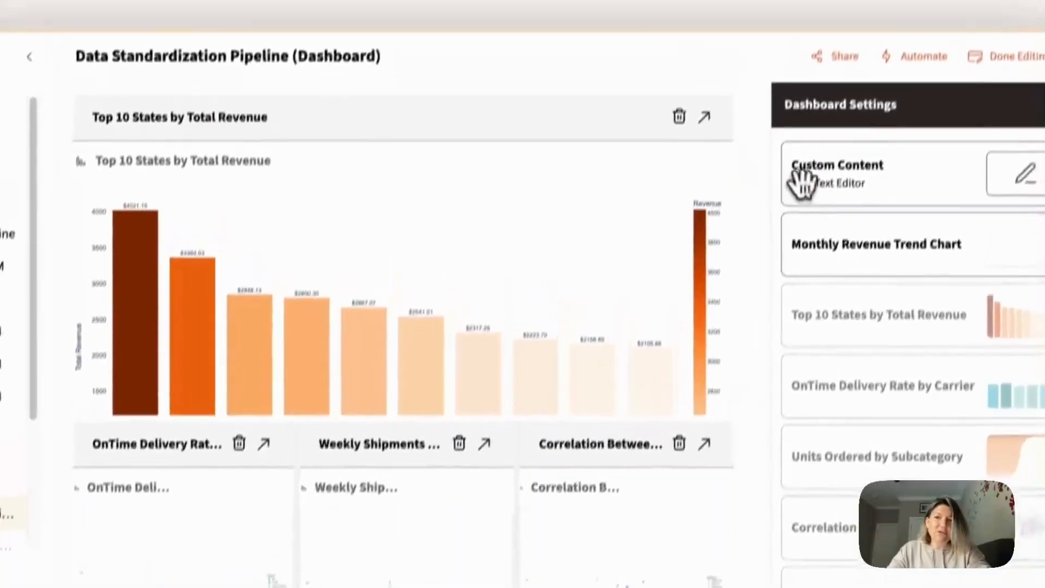
# - Insert a custom content panel above the top states chart with the text "This is my Logistics Data Set with findings...."
pyautogui.moveTo(816, 102); pyautogui.dragTo(315, 53)
pyautogui.moveTo(424, 161); pyautogui.dragTo(423, 159)
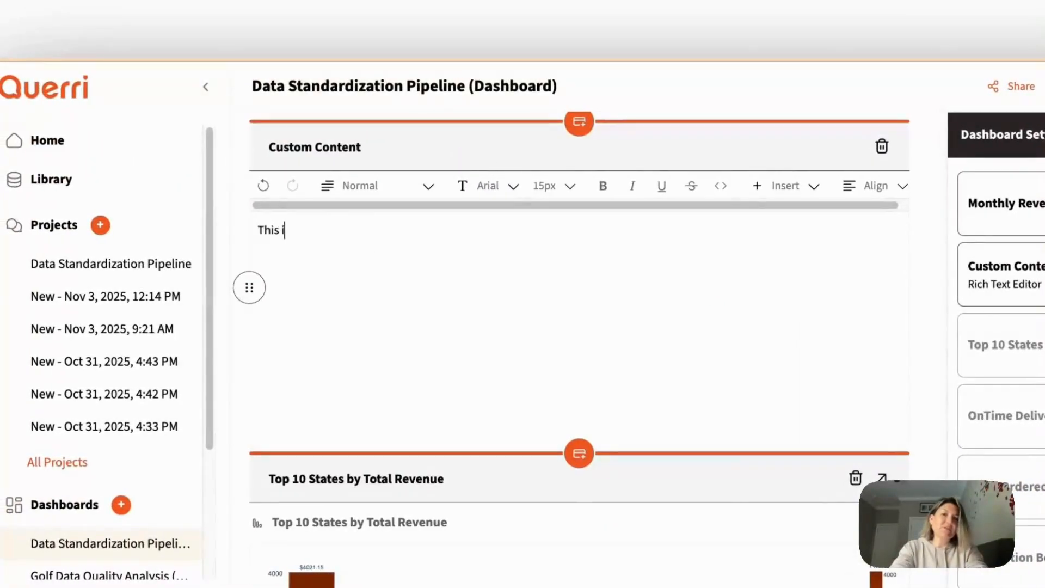
pyautogui.write('This is my Logistics Data Set with findings....')
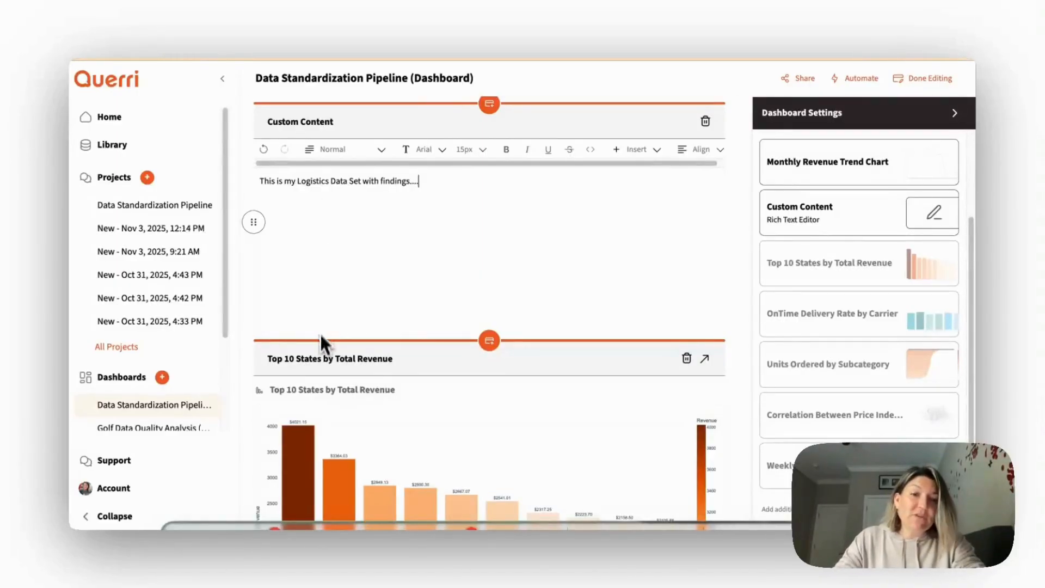
# - Reduce the text panel's height, make the Top 10 States by Total Revenue panel slightly taller, and finish editing the dashboard
pyautogui.moveTo(335, 326); pyautogui.dragTo(327, 253)
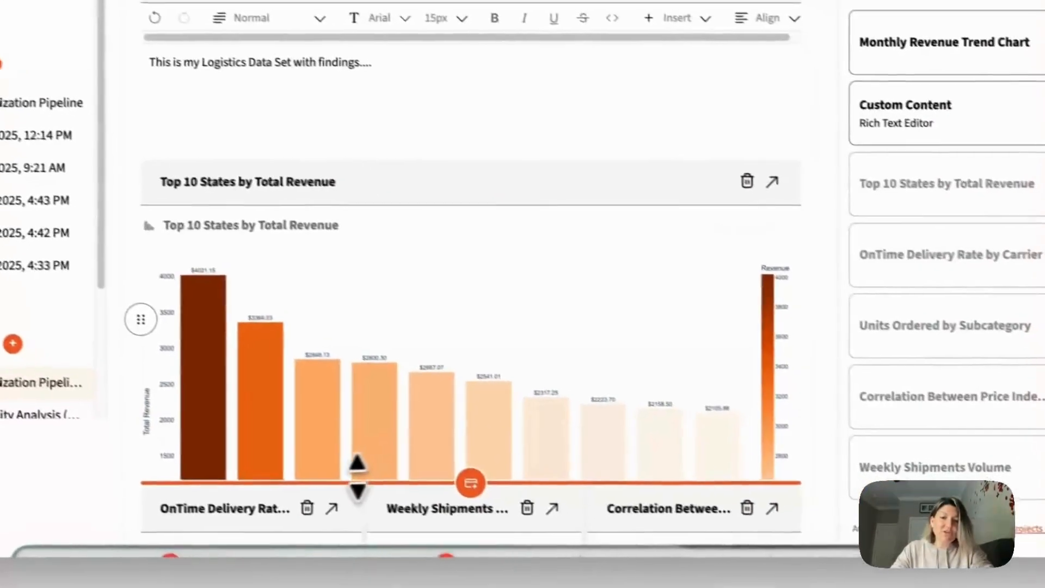
pyautogui.moveTo(358, 479); pyautogui.dragTo(343, 503)
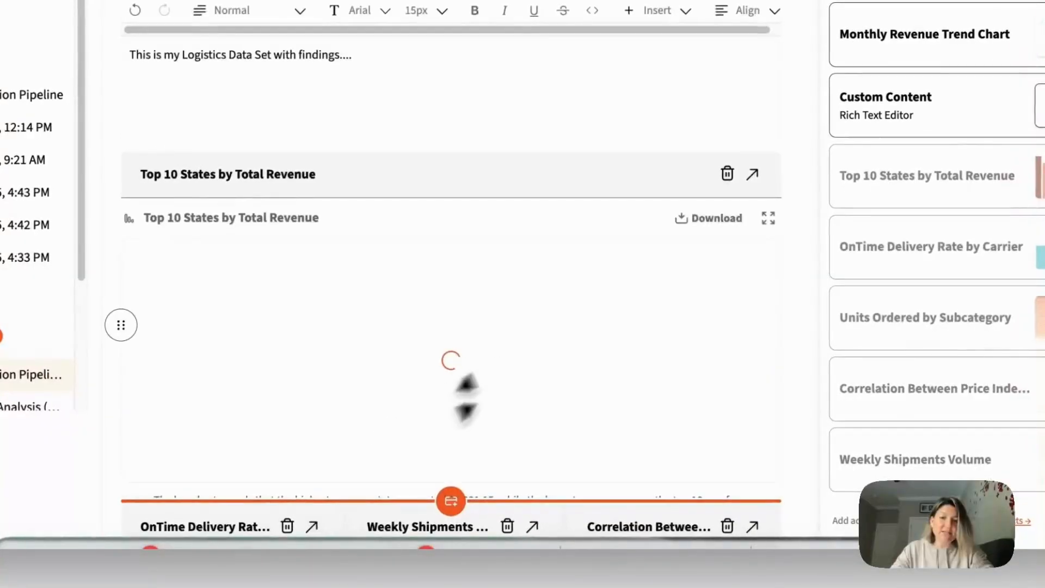
pyautogui.scroll(-4, 588, 354)
pyautogui.scroll(-5, 741, 254)
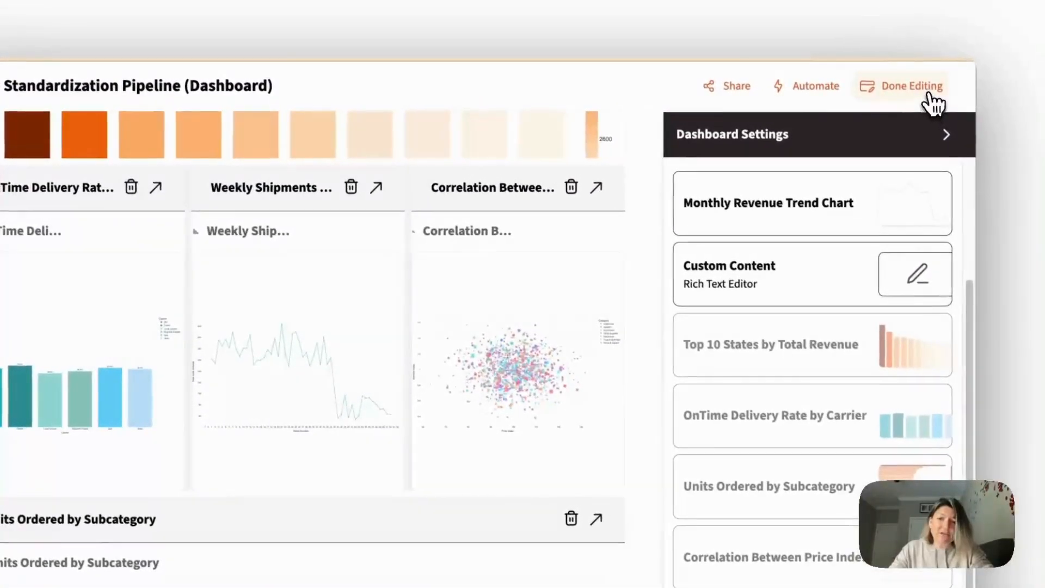
pyautogui.click(933, 56)
# - Share the dashboard with a colleague as editor and close the sharing settings
pyautogui.scroll(10, 712, 238)
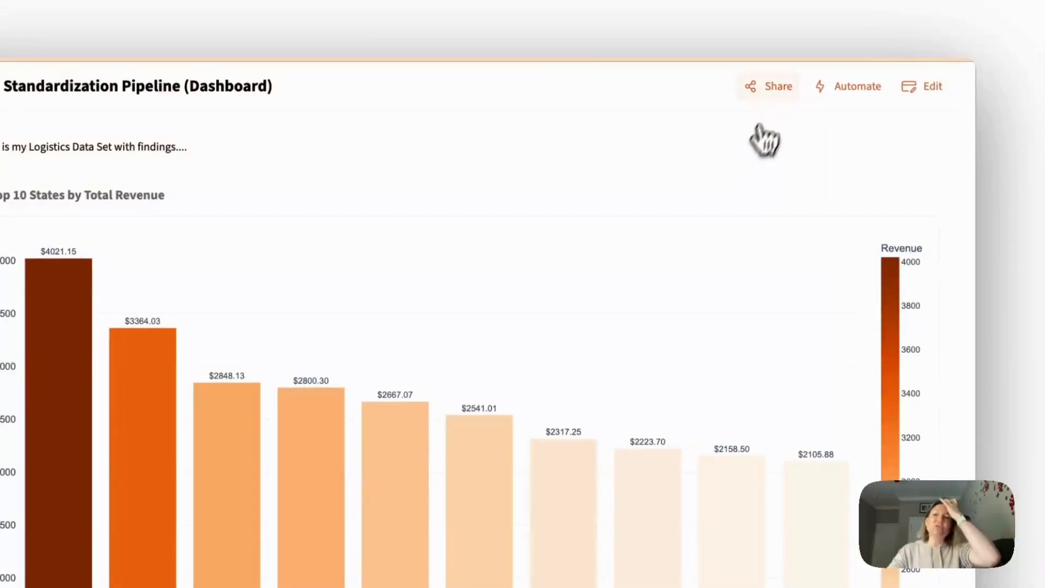
pyautogui.click(772, 88)
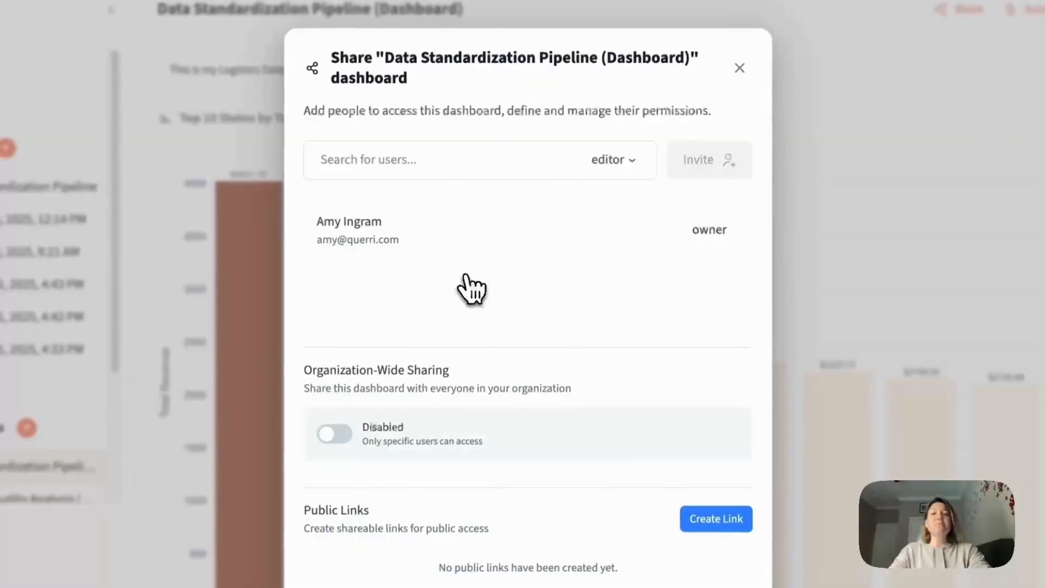
pyautogui.click(397, 171)
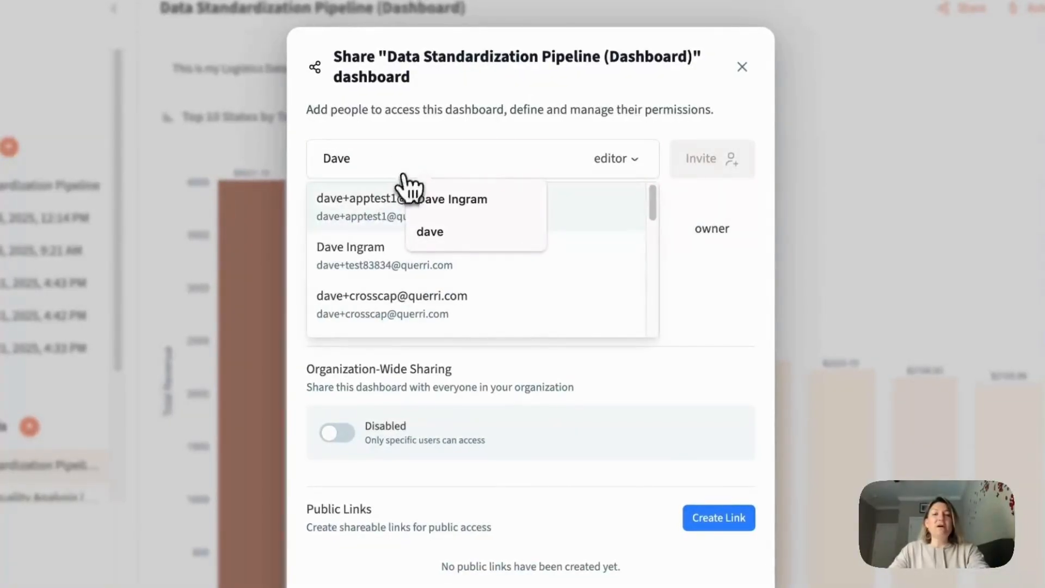
pyautogui.click(349, 248)
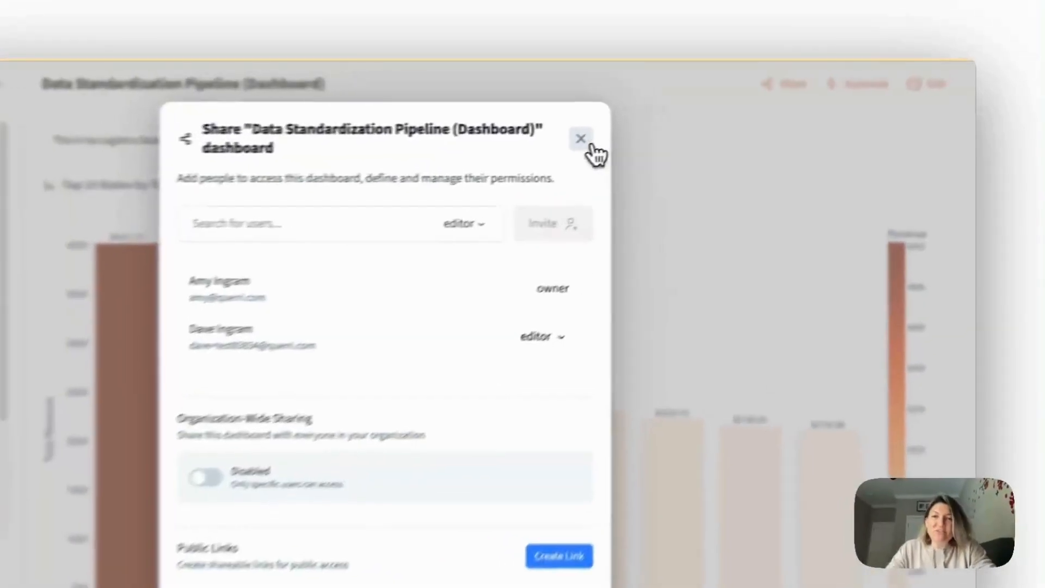
pyautogui.click(672, 120)
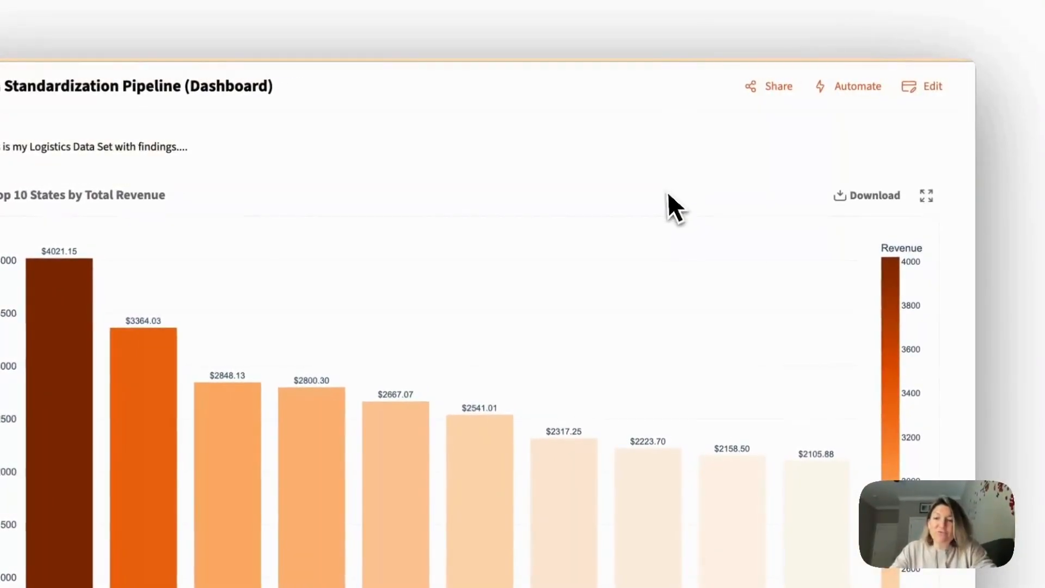